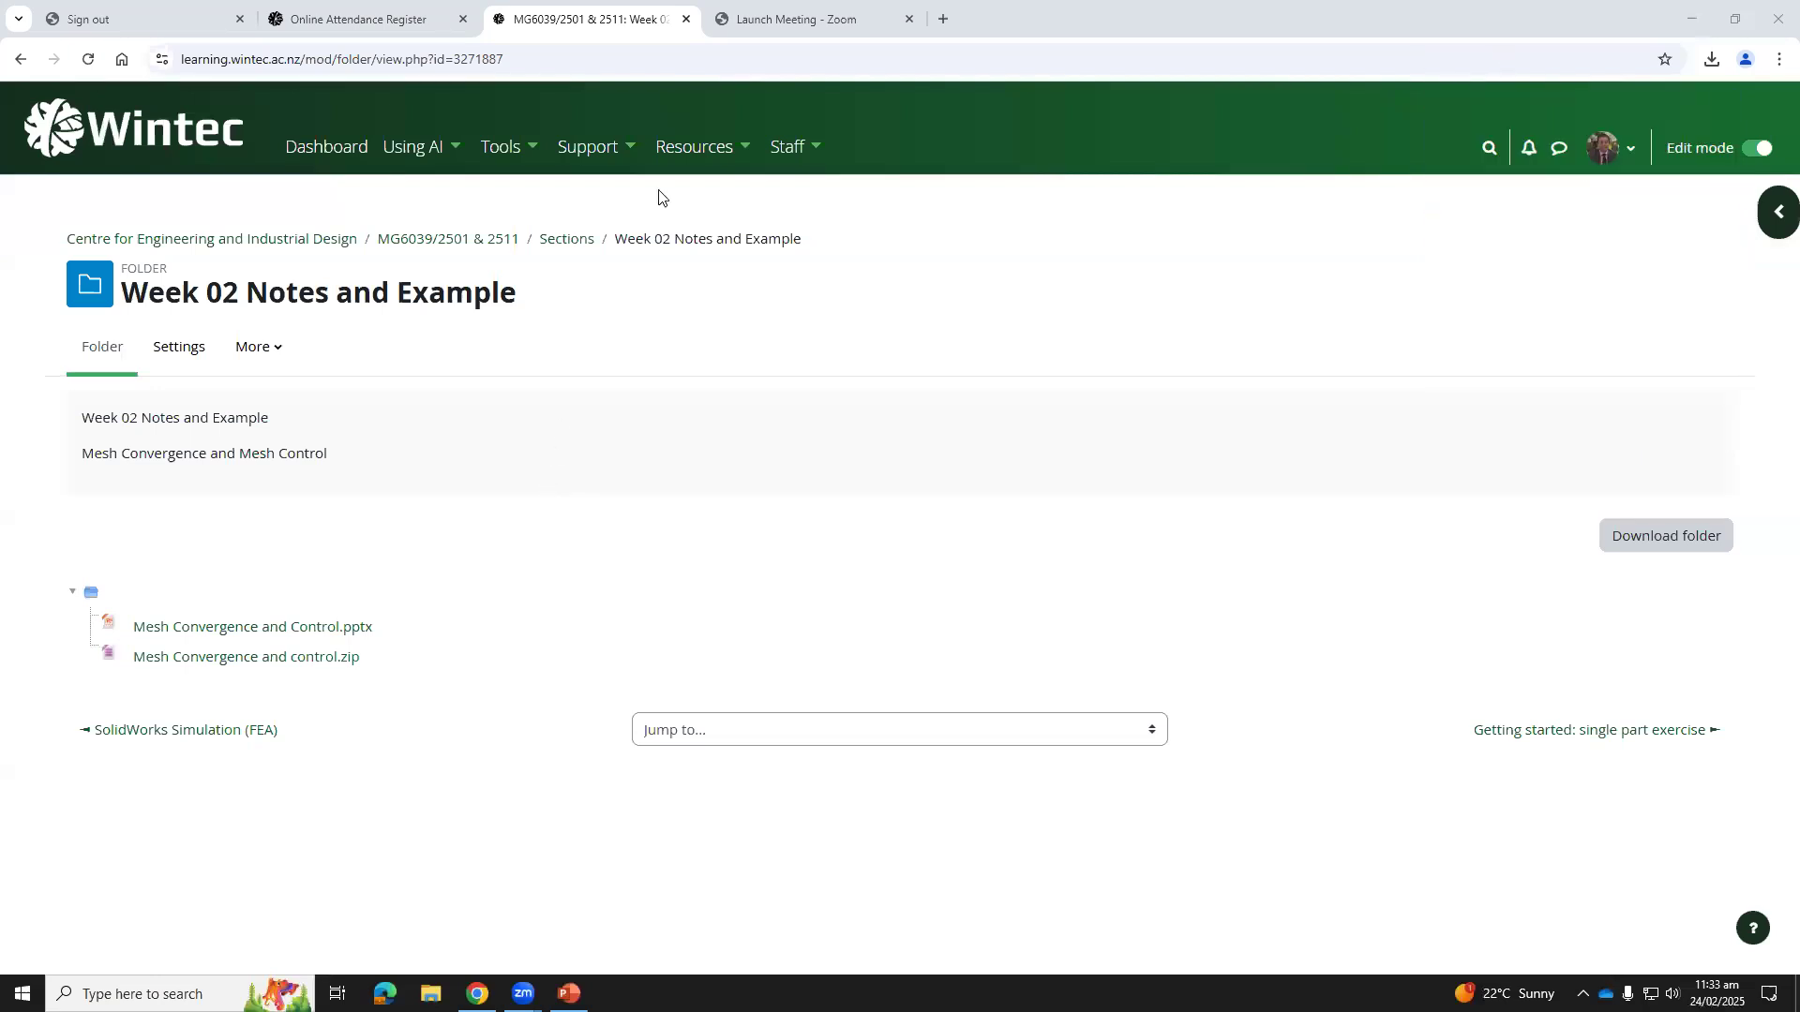
Switch from the browser and slides to SOLIDWORKS, dismiss the Inspection add-in licence message and create a new part.
left_click(1706, 16)
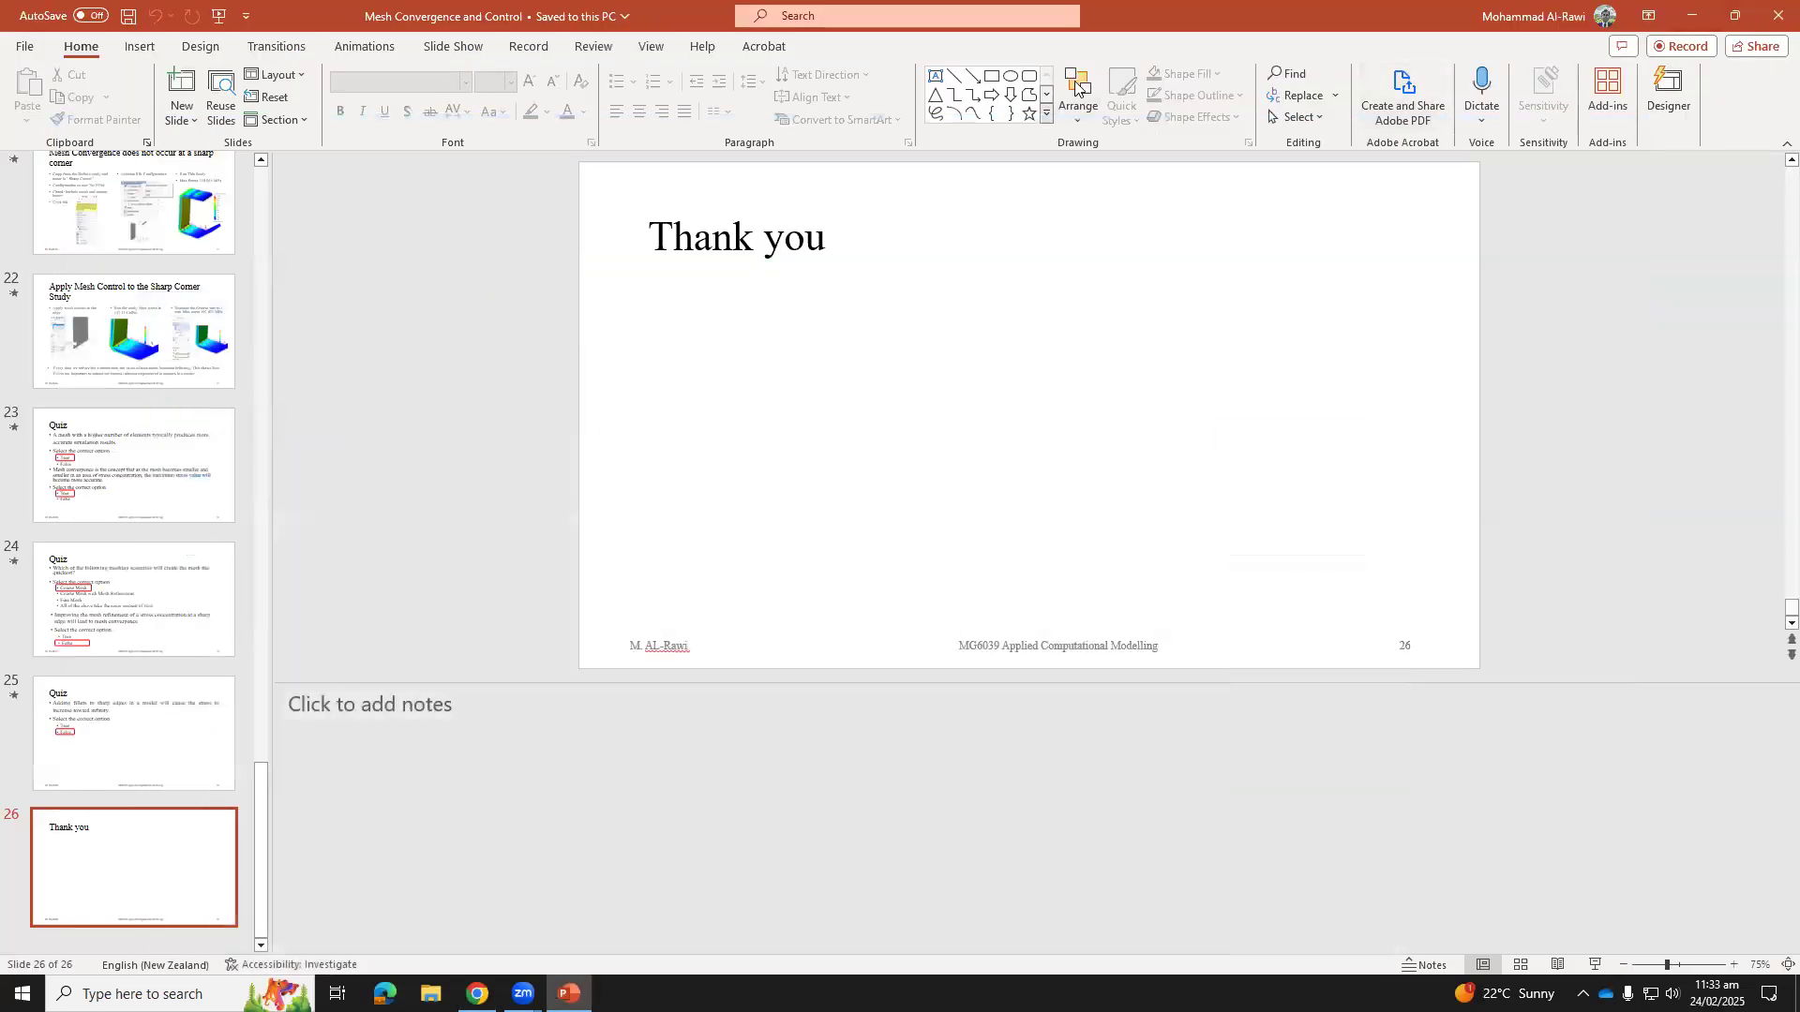
left_click(1696, 12)
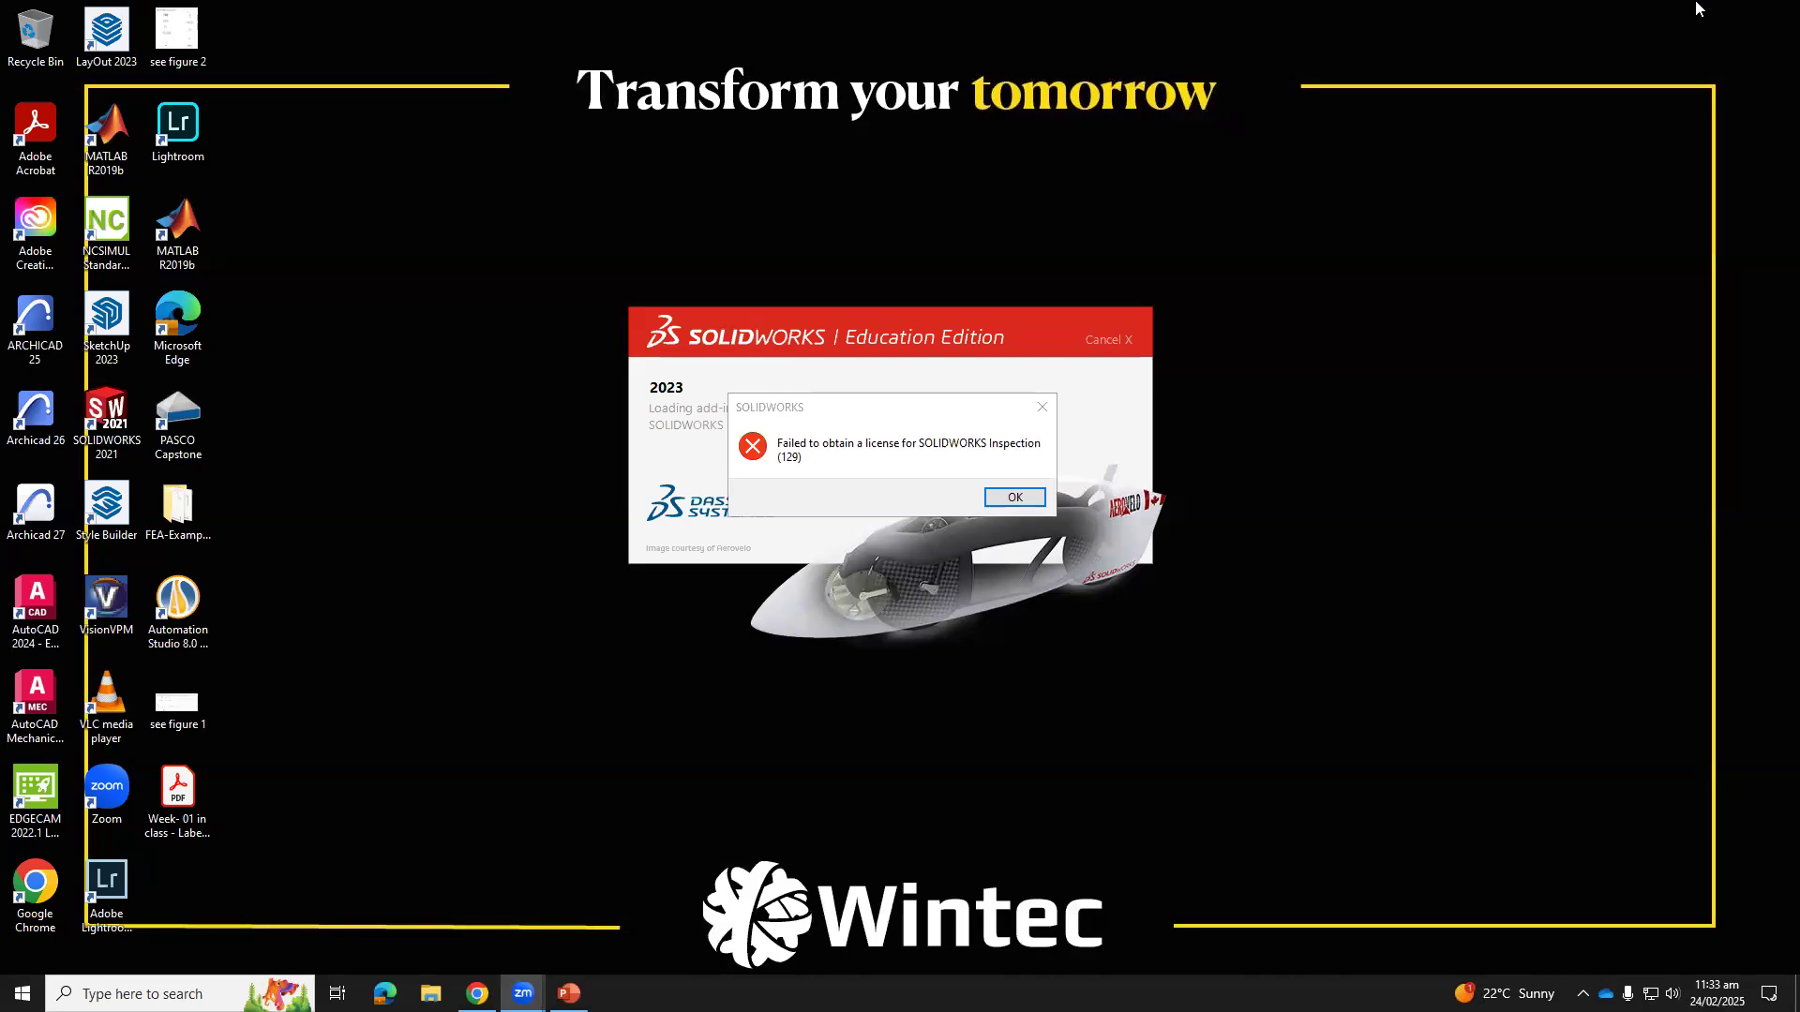
left_click(1014, 497)
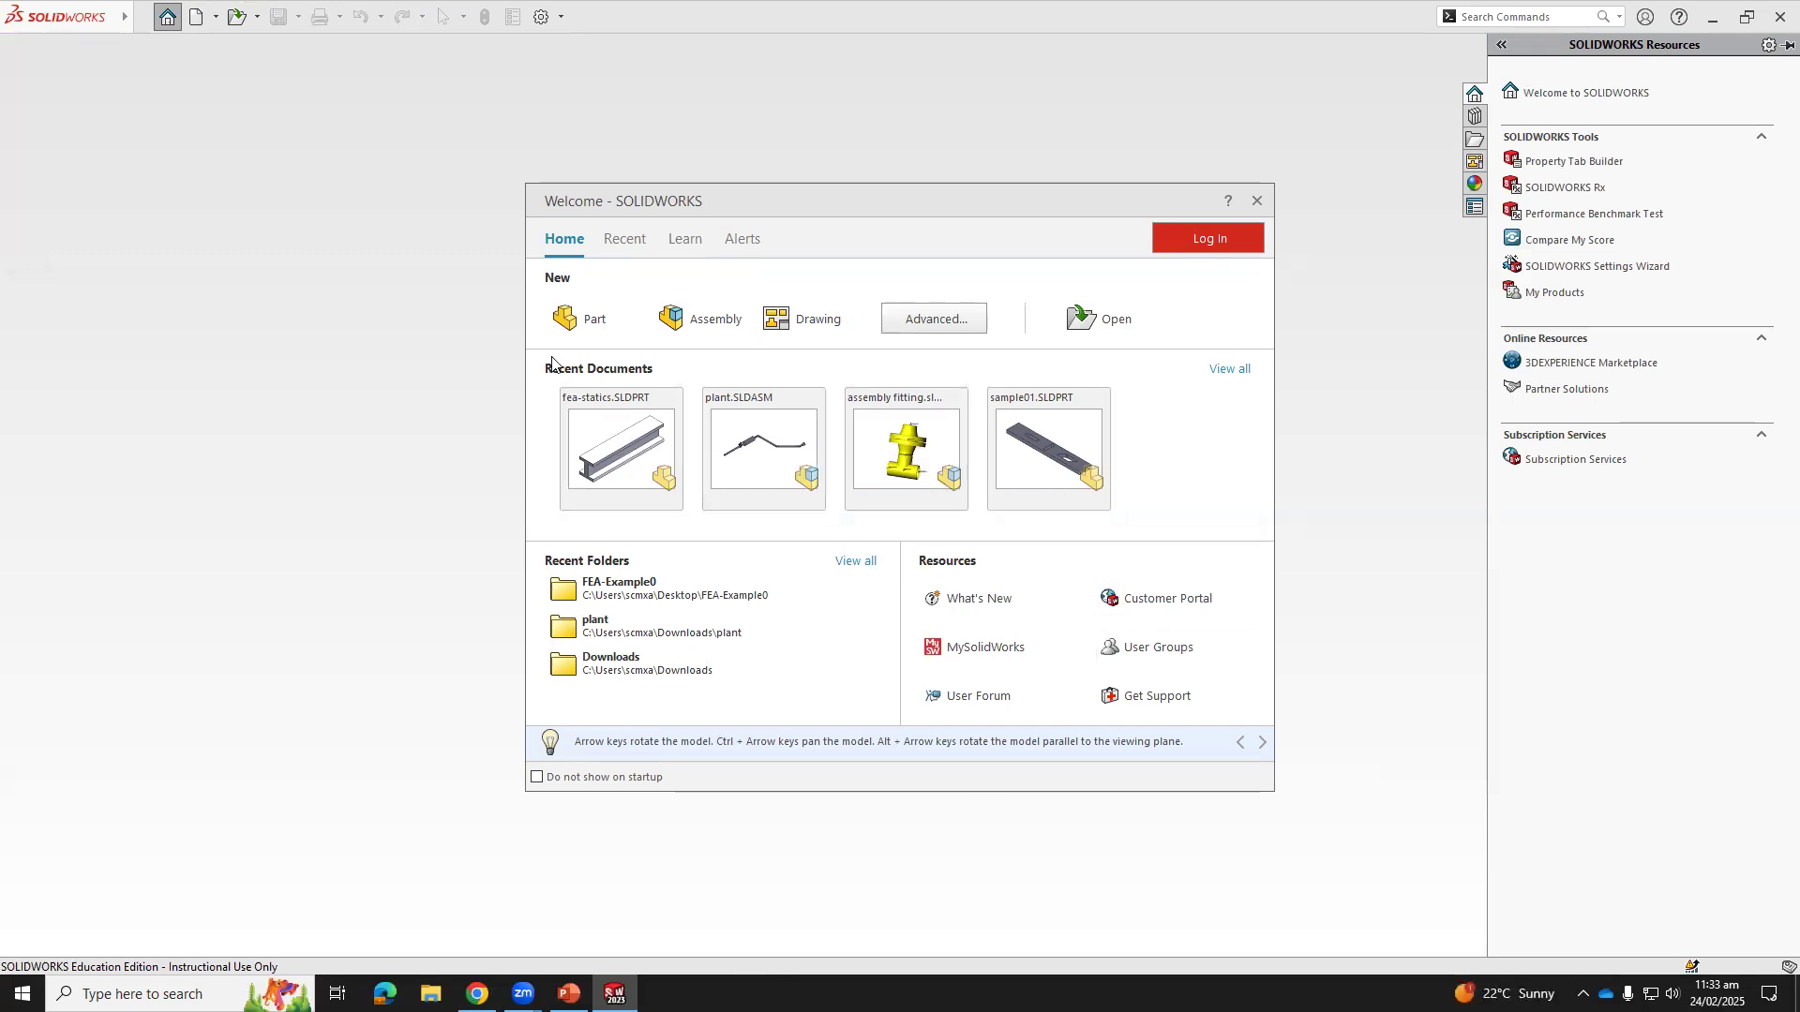
left_click(574, 319)
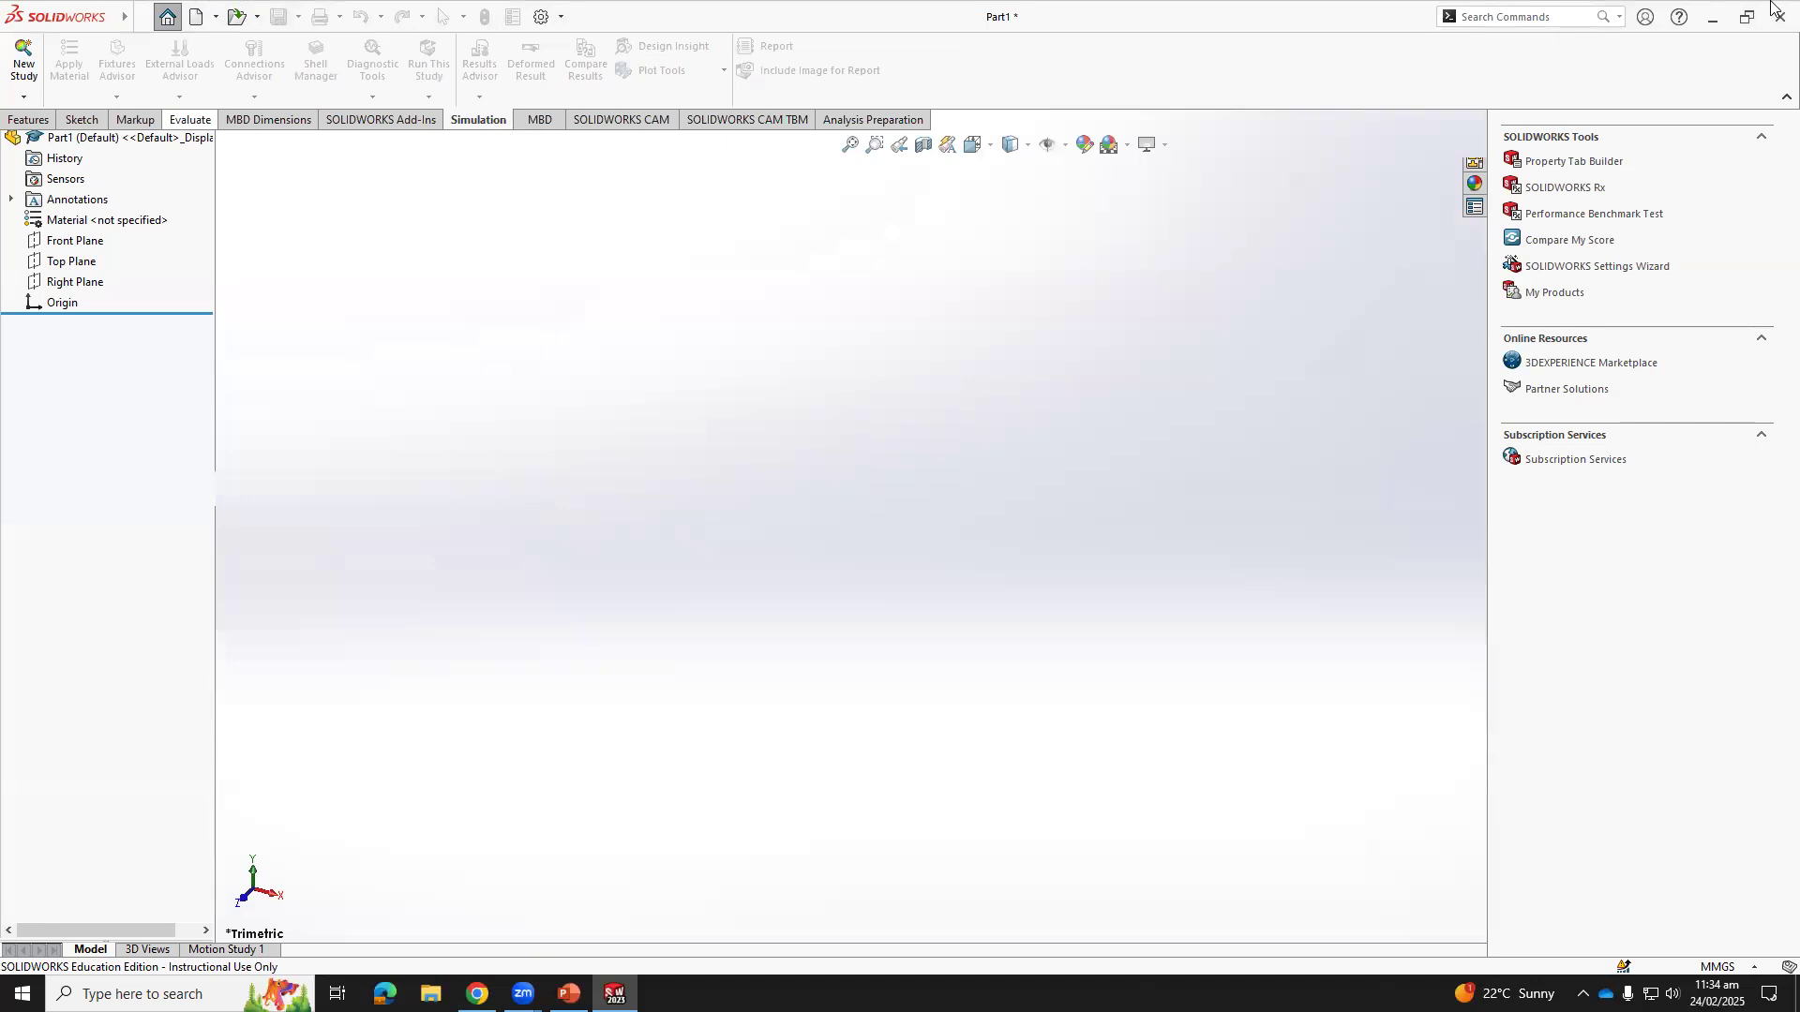
Open the SOLIDWORKS Simulation tutorials from the help resources.
left_click(1673, 21)
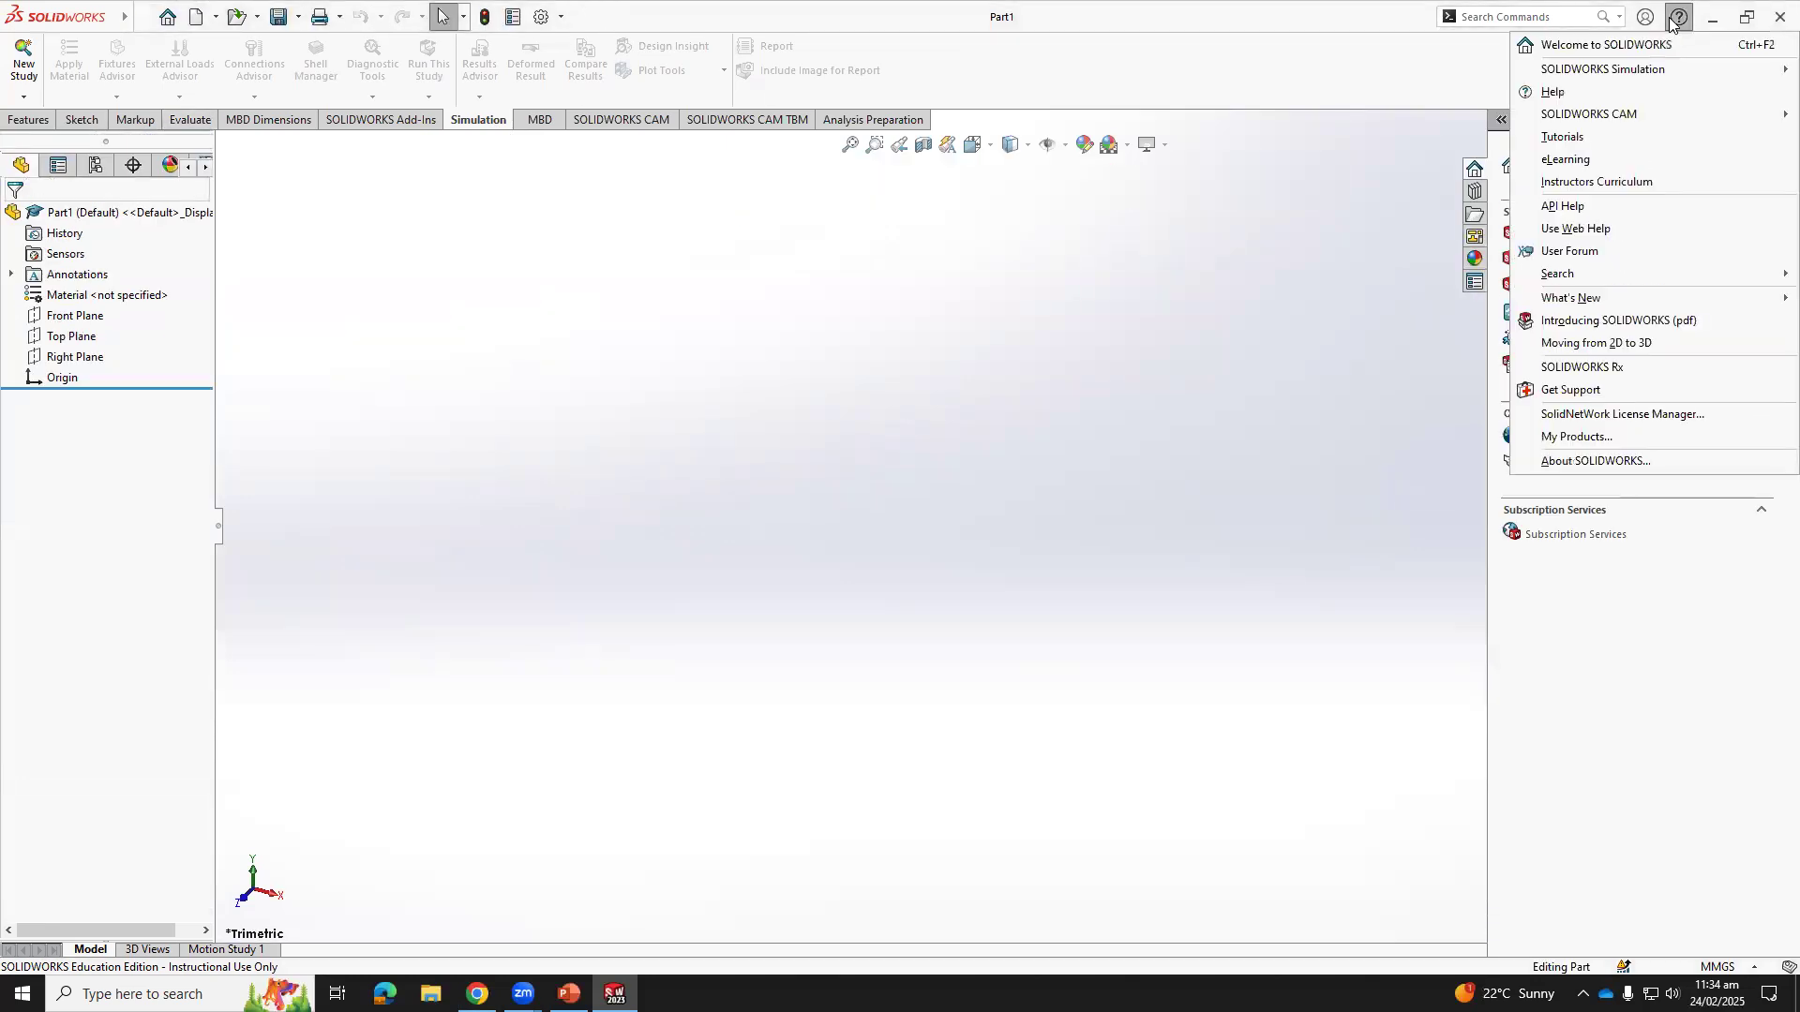
left_click(924, 261)
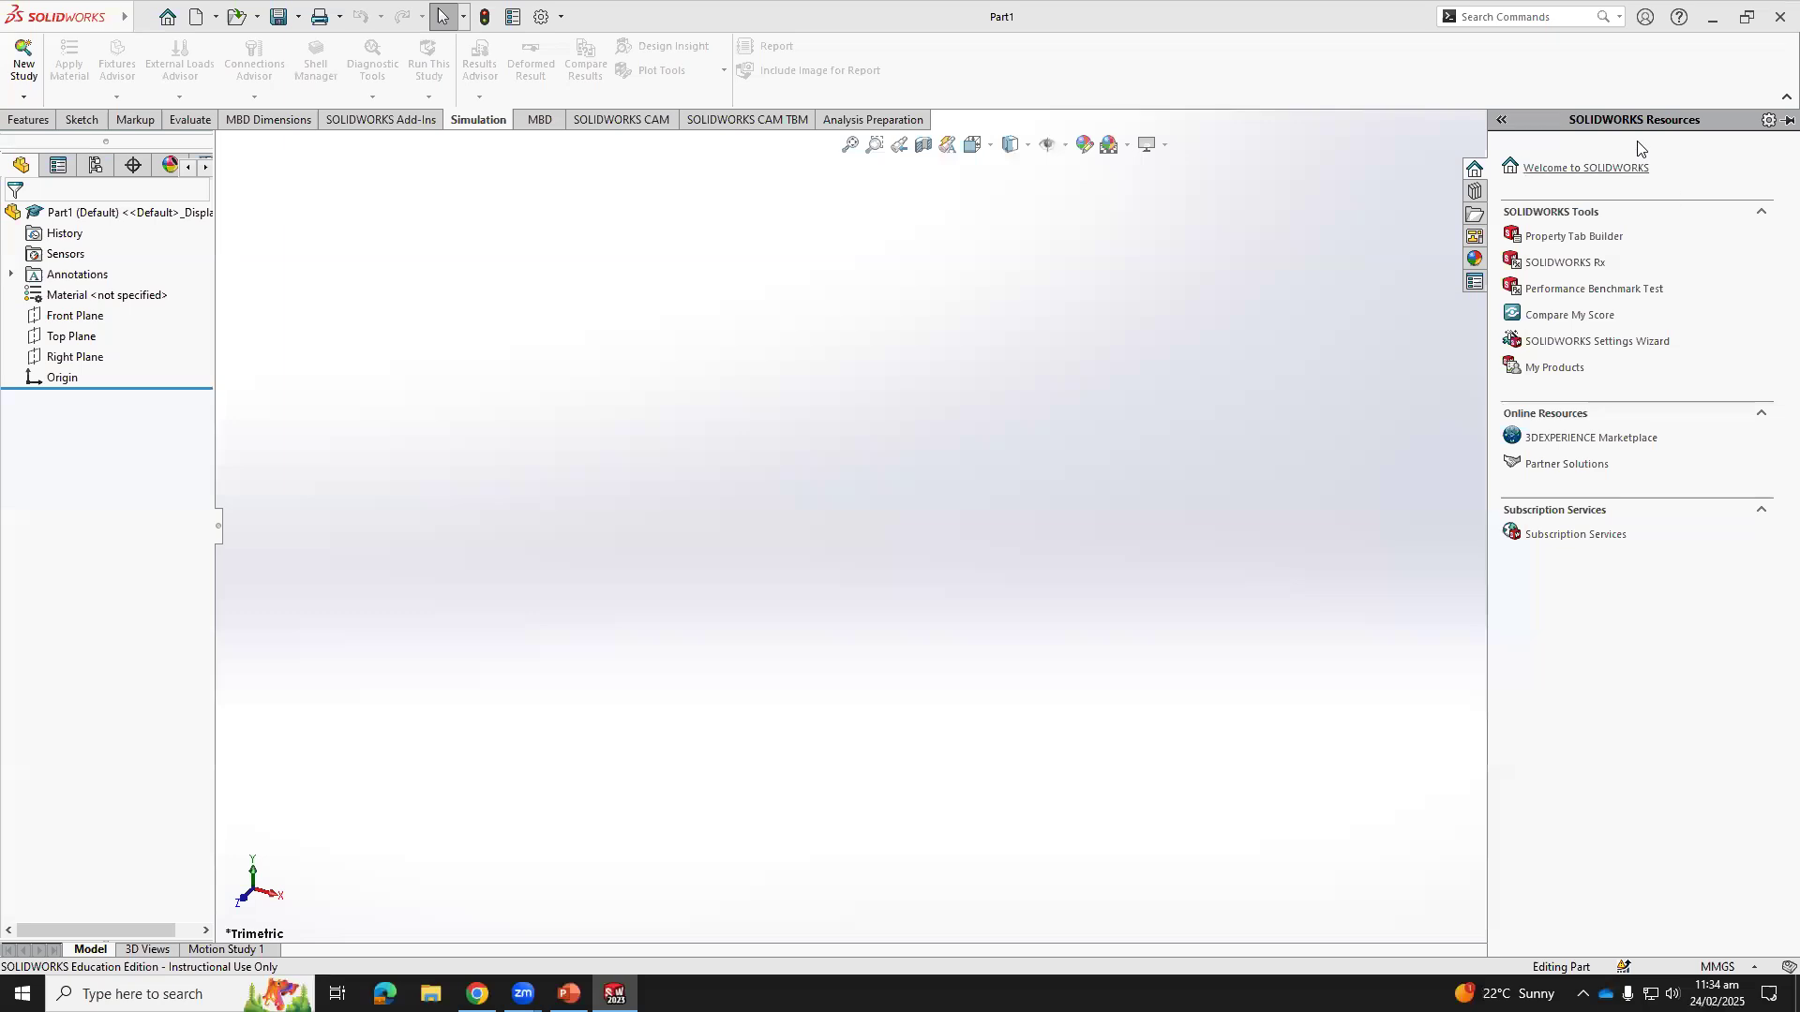
left_click(1679, 18)
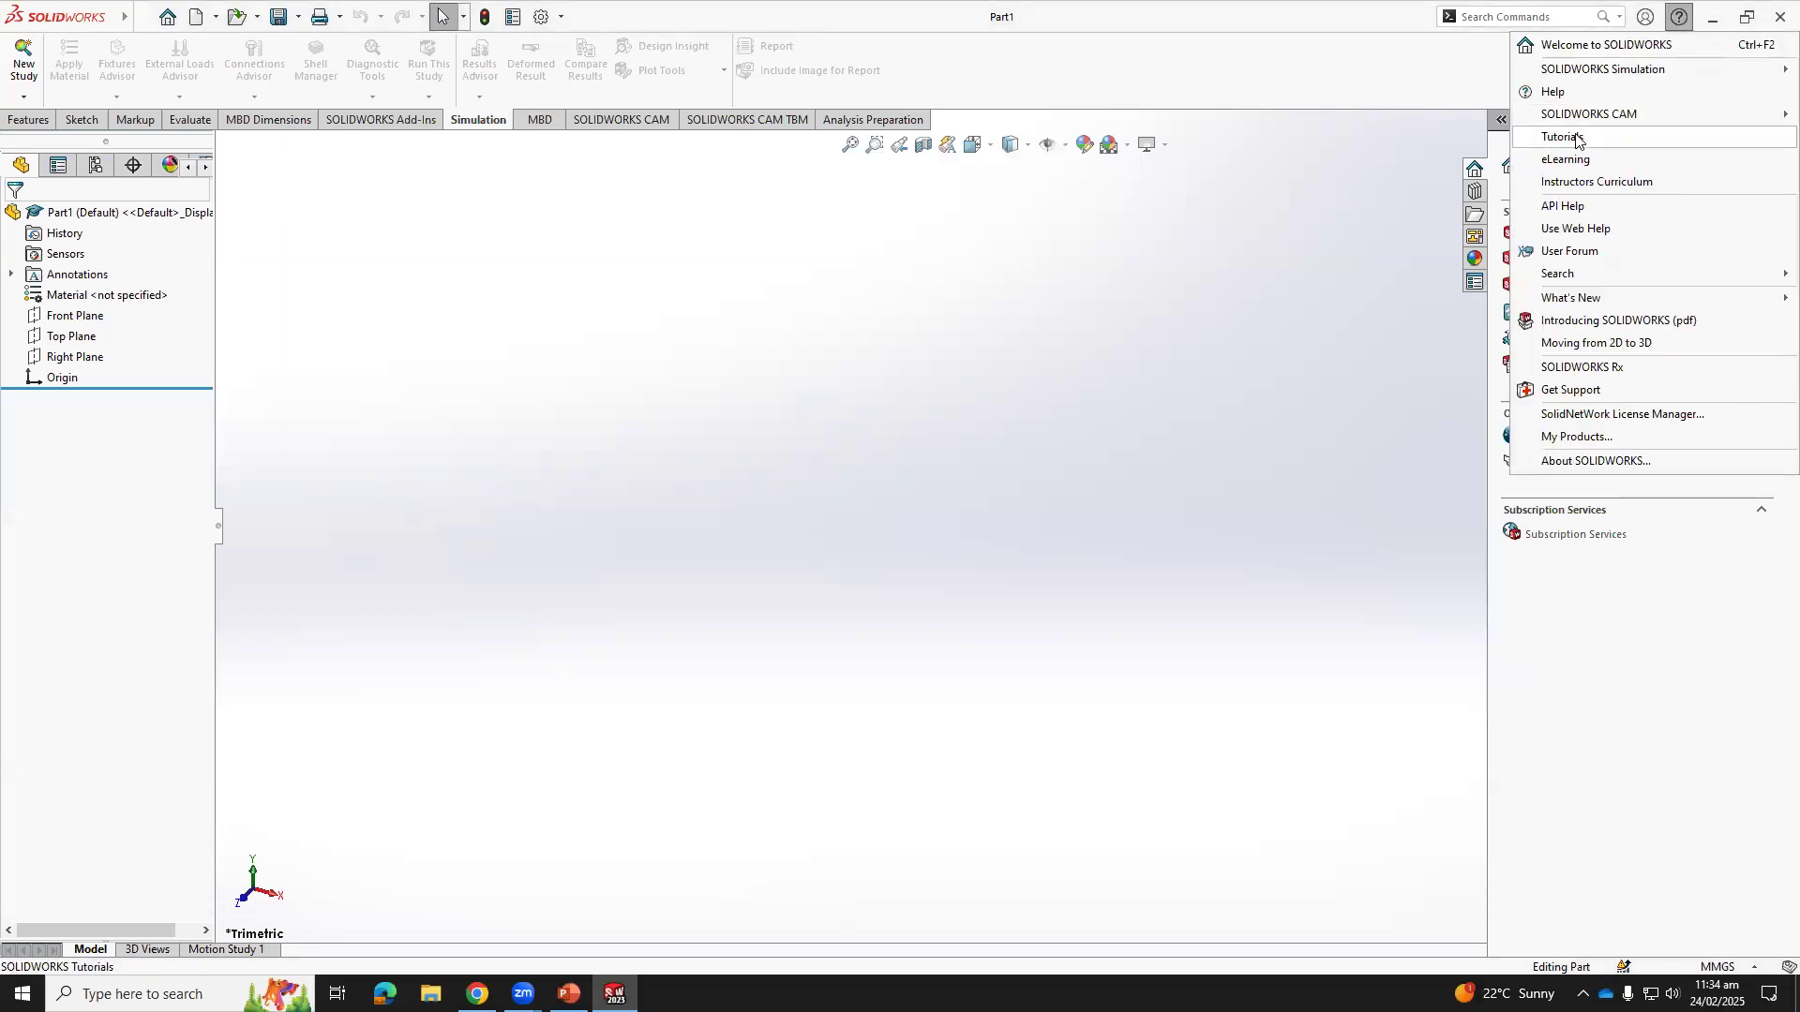
mouse_move(1584, 69)
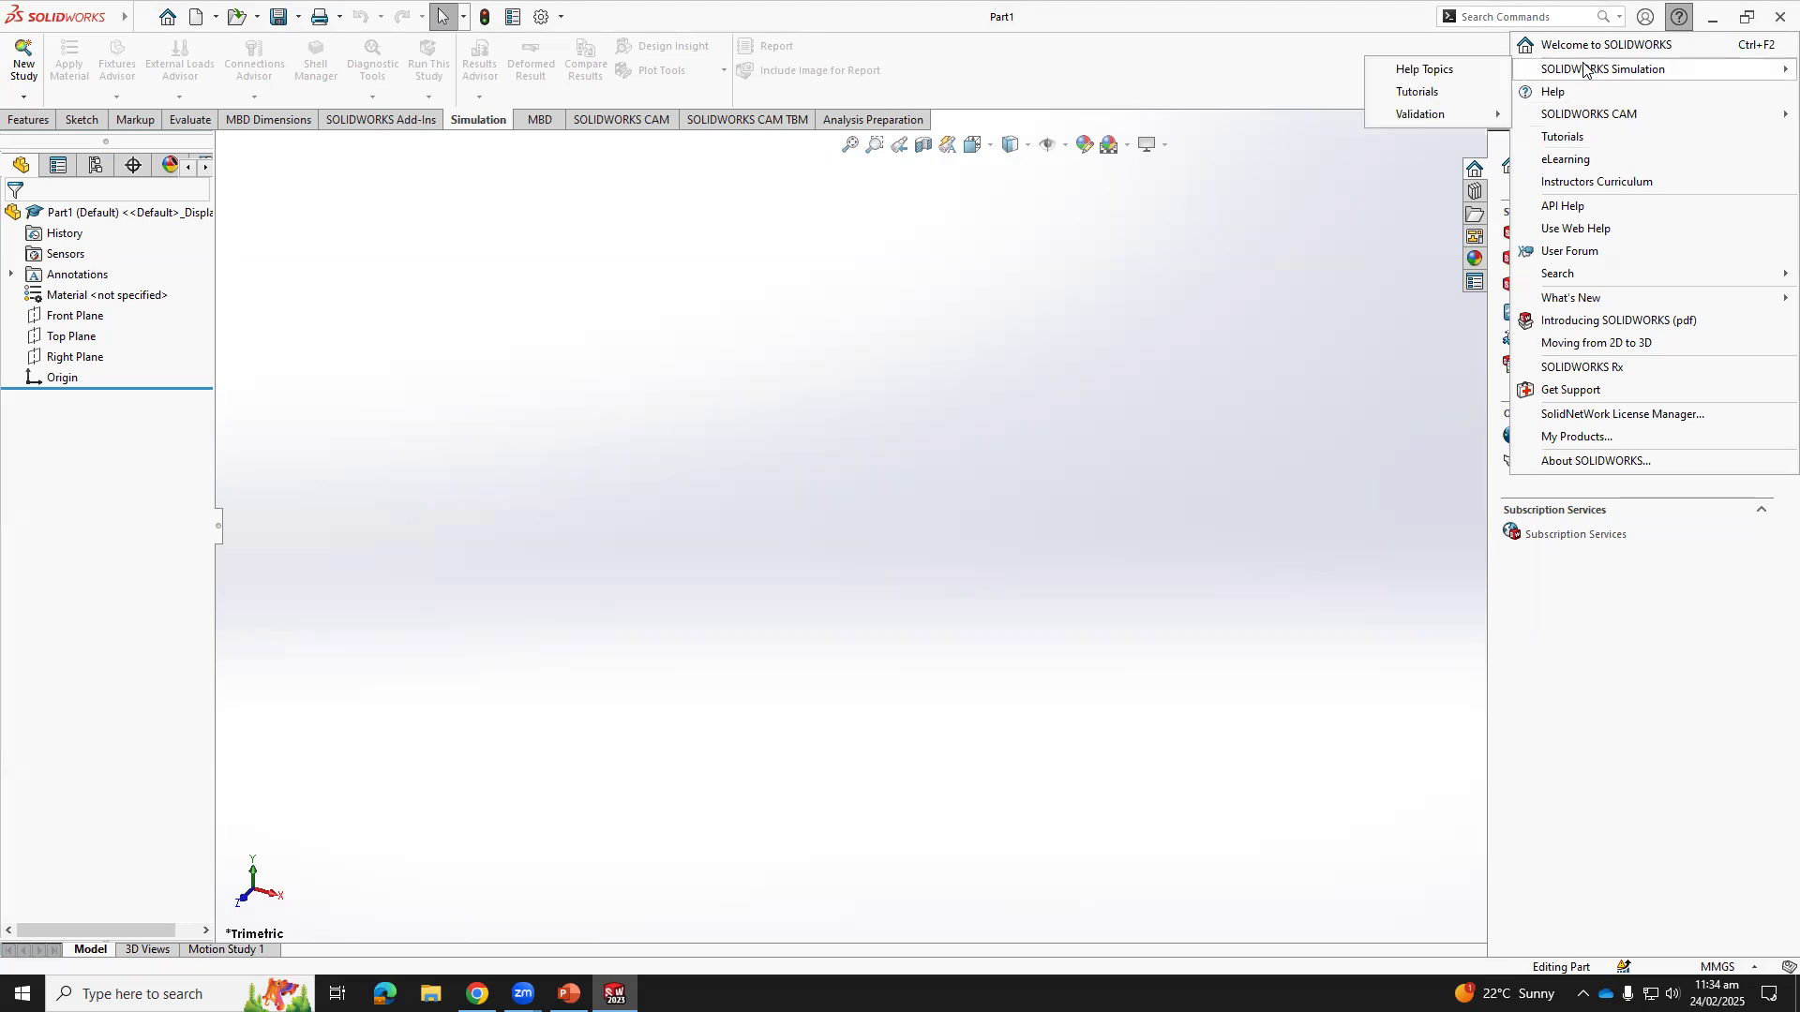
left_click(1420, 92)
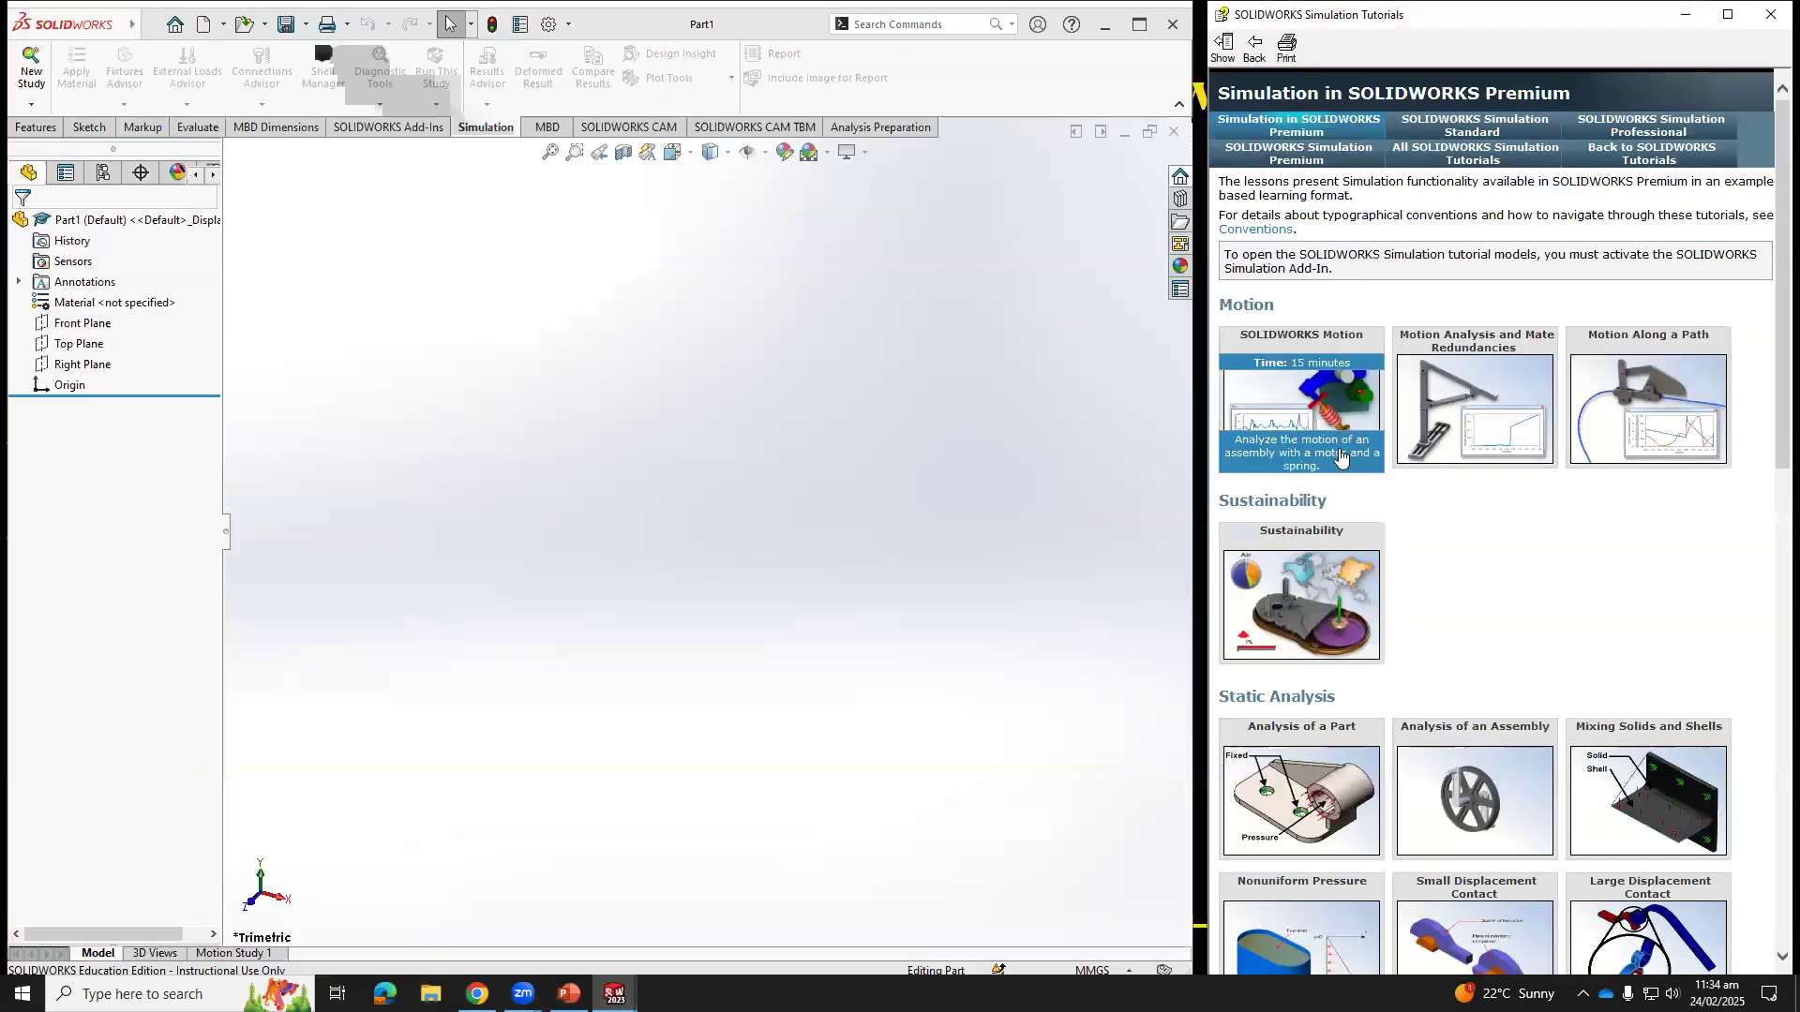
Look through the Simulation Professional, Standard and Premium tutorial lists, including the fatigue and nonlinear lessons.
left_click(1317, 157)
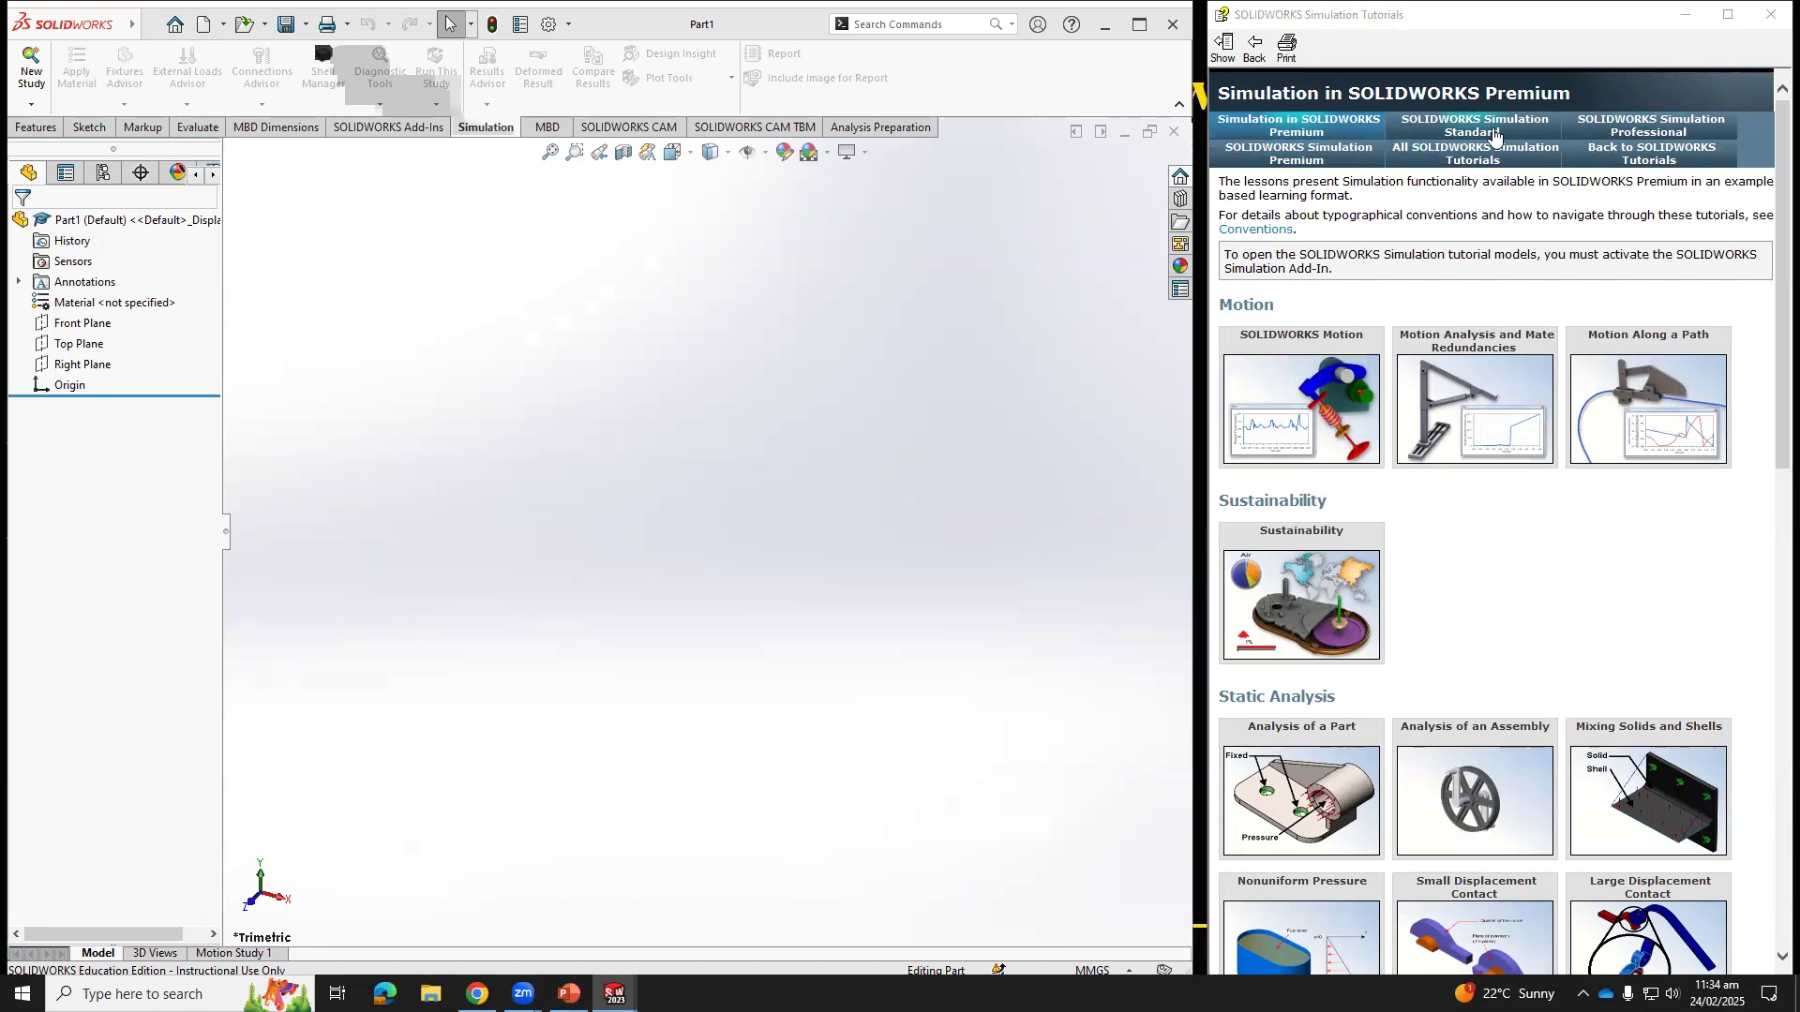
left_click(1650, 131)
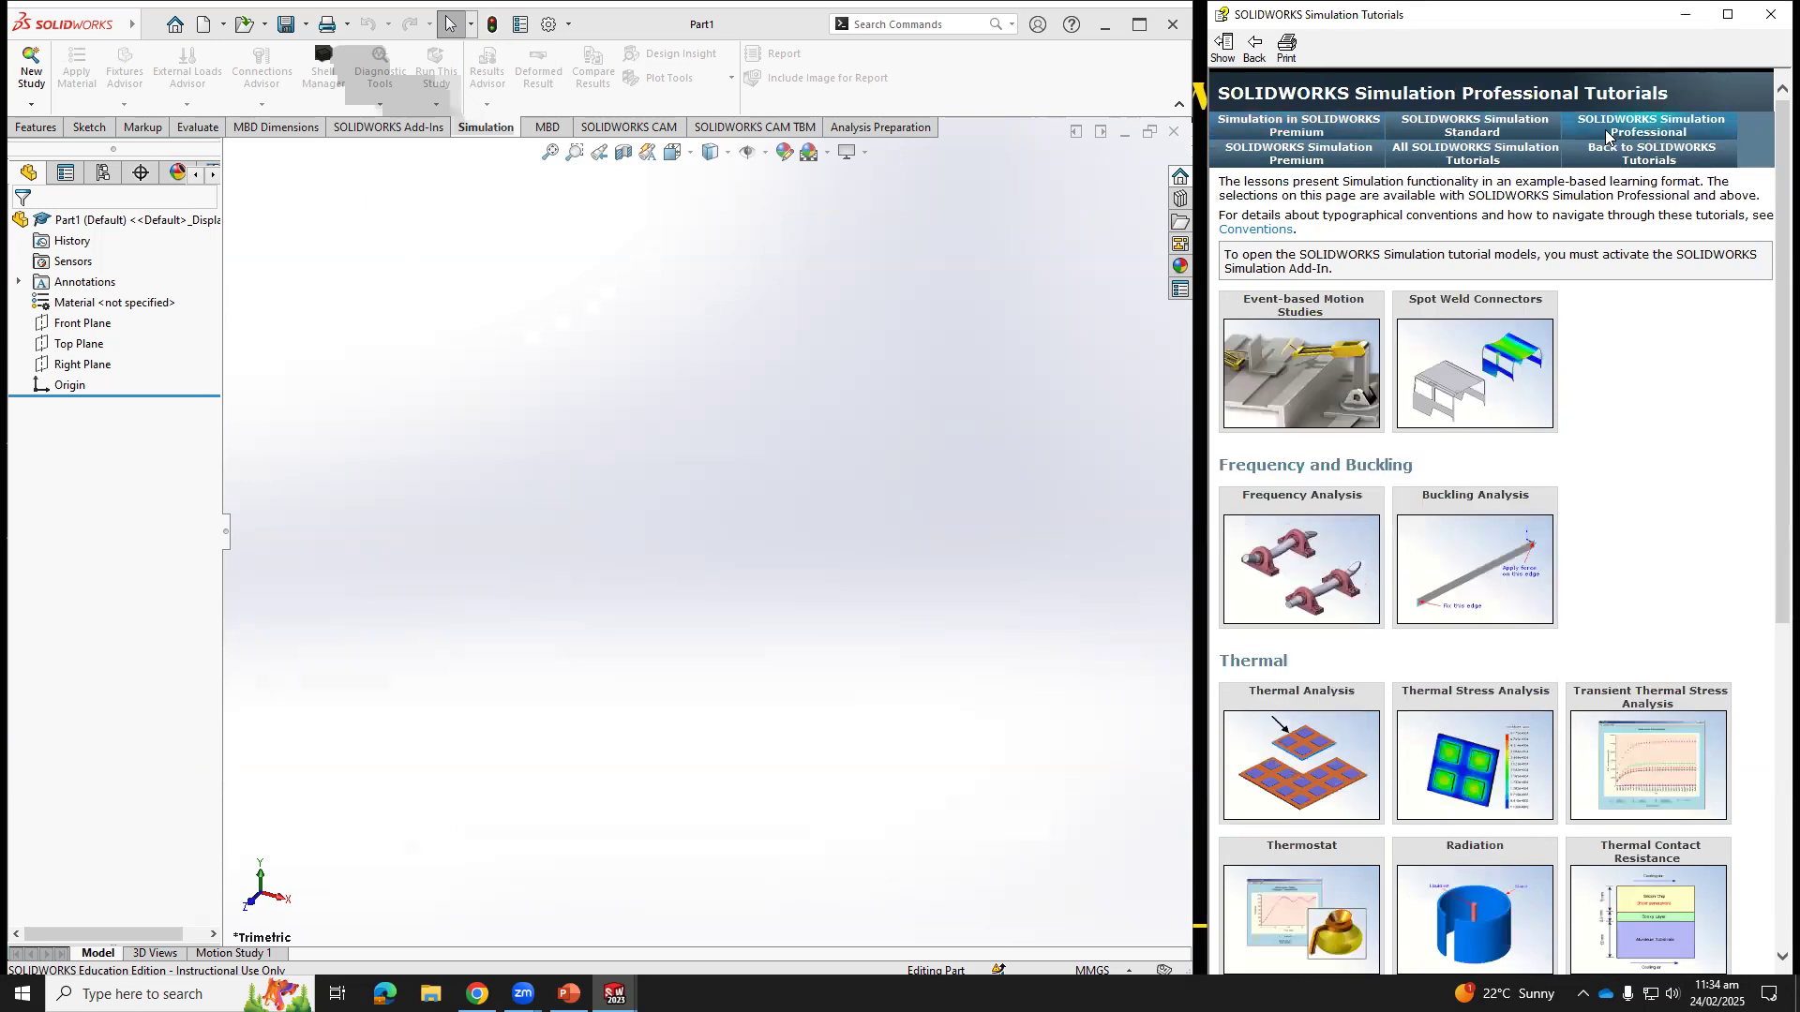
left_click(1536, 127)
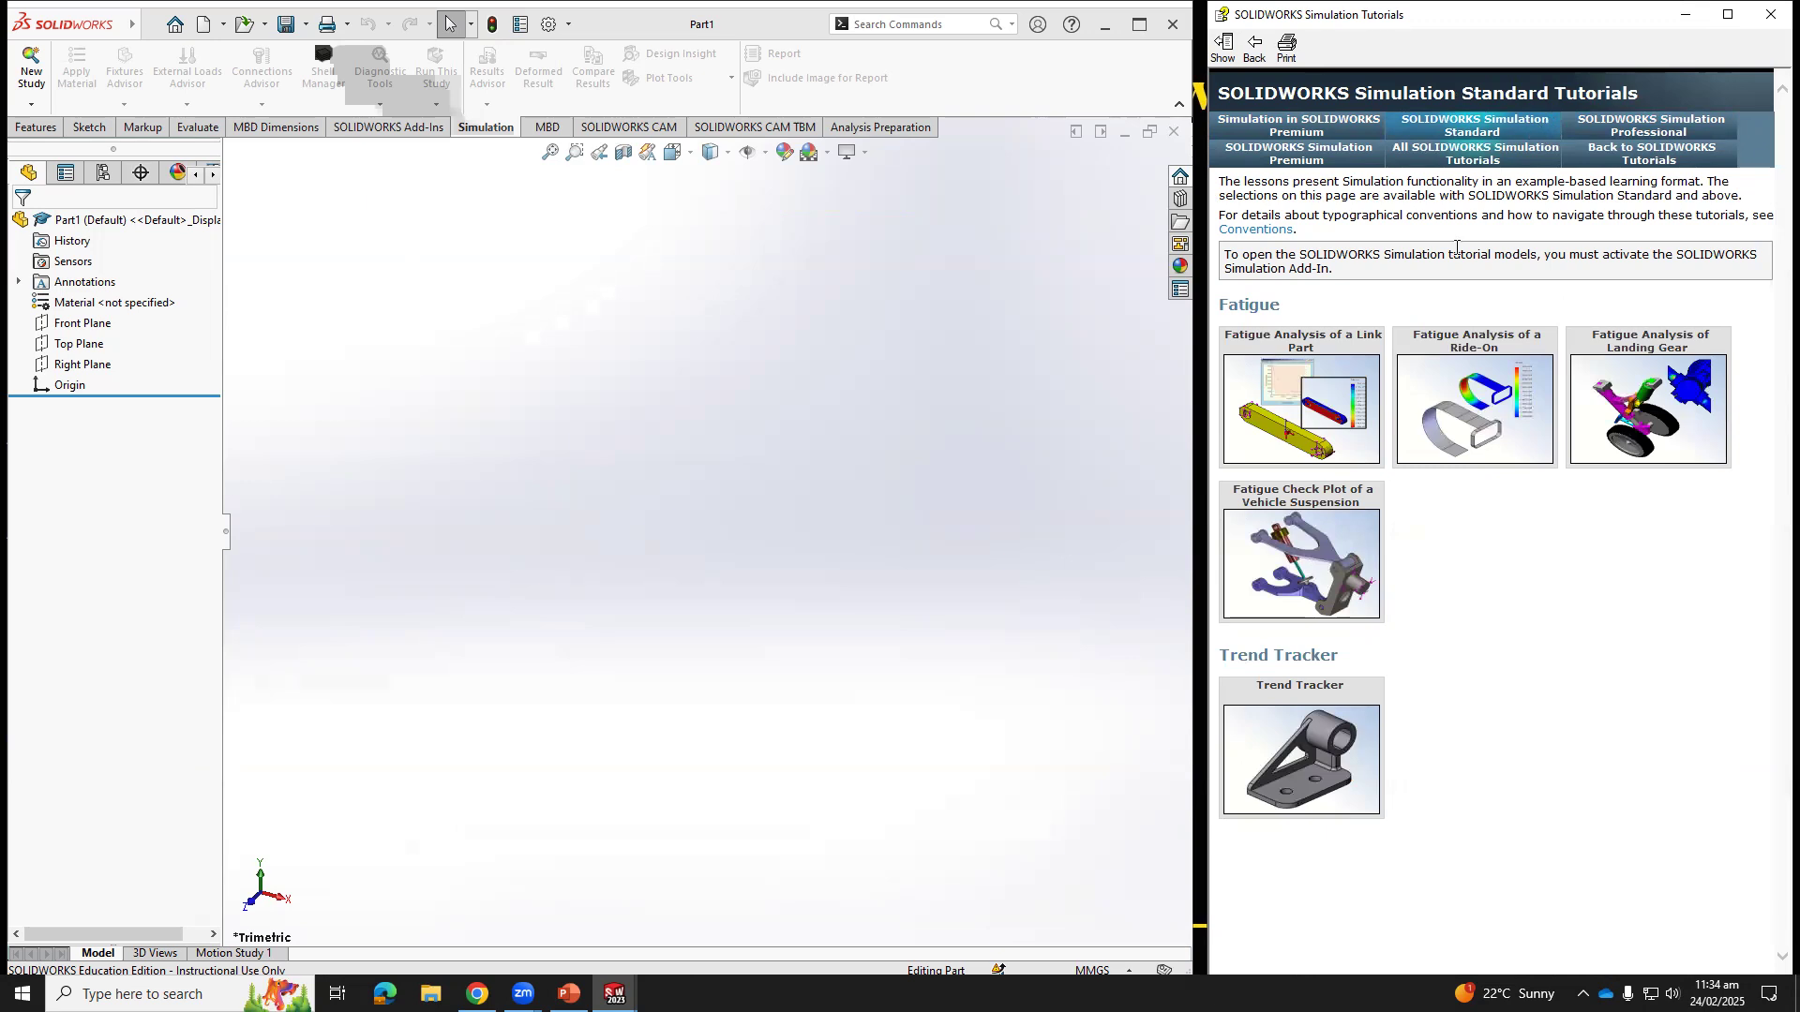
mouse_move(1305, 402)
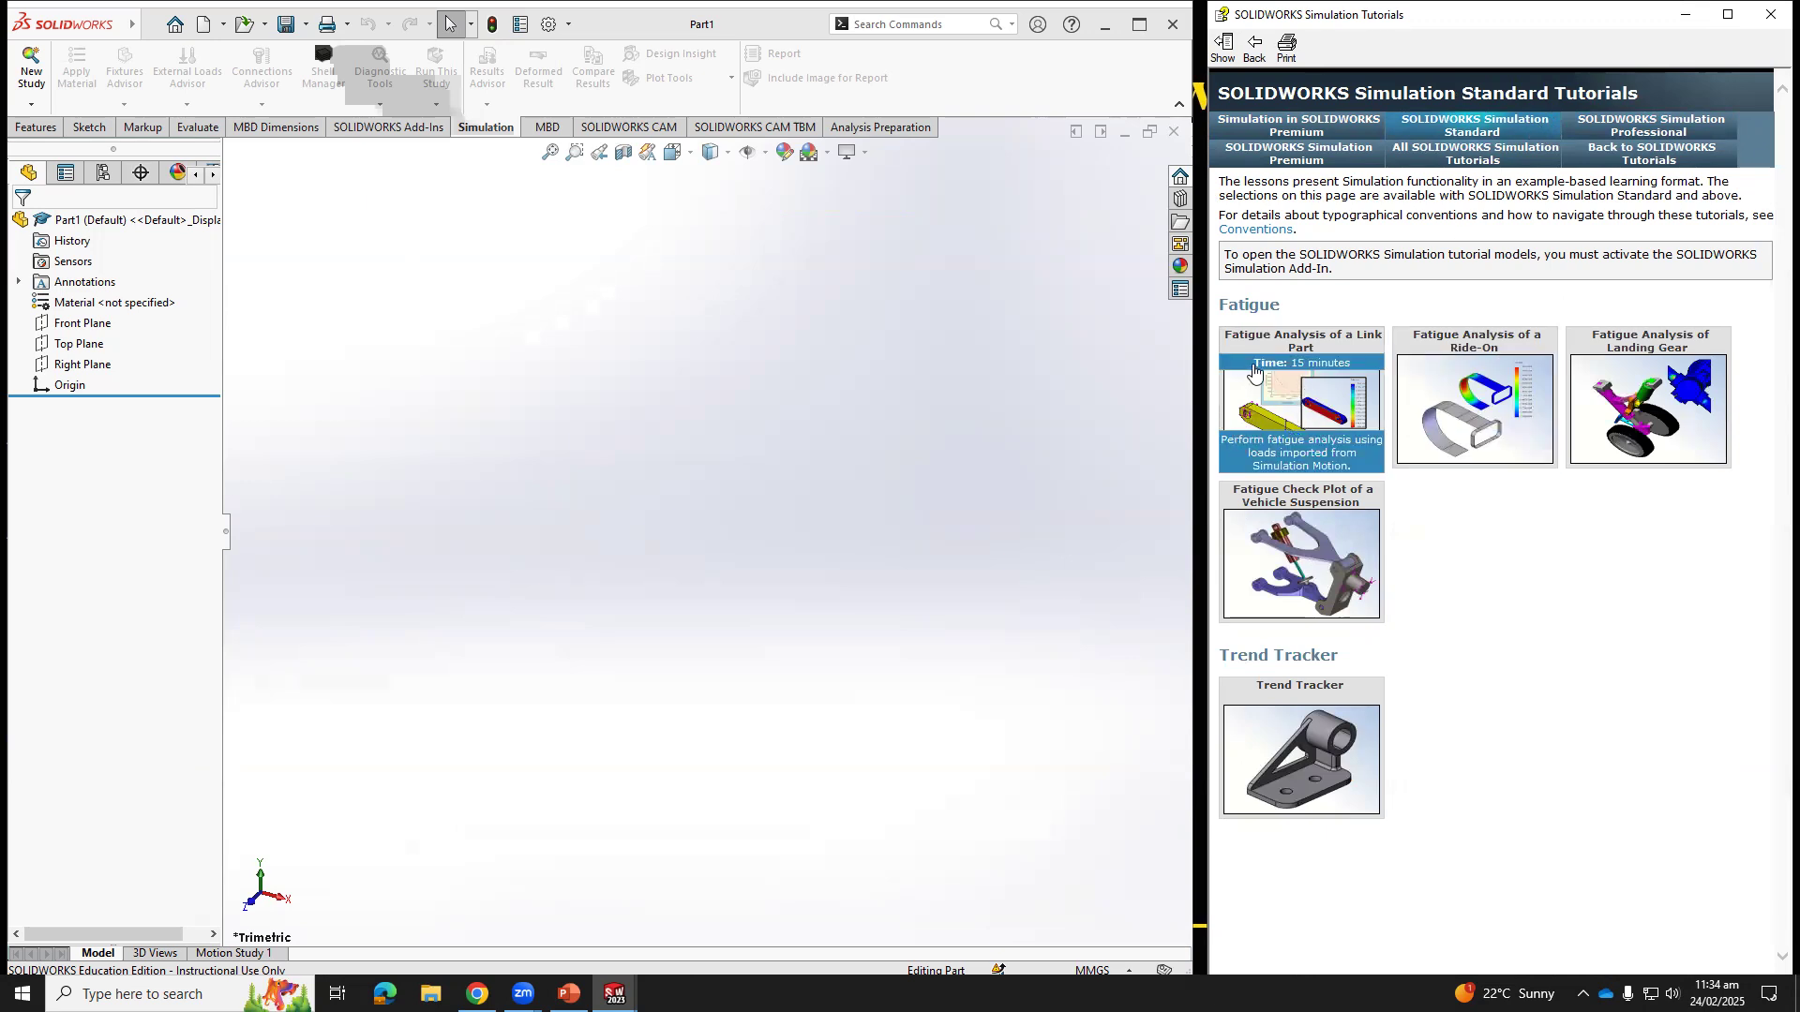
left_click(1361, 120)
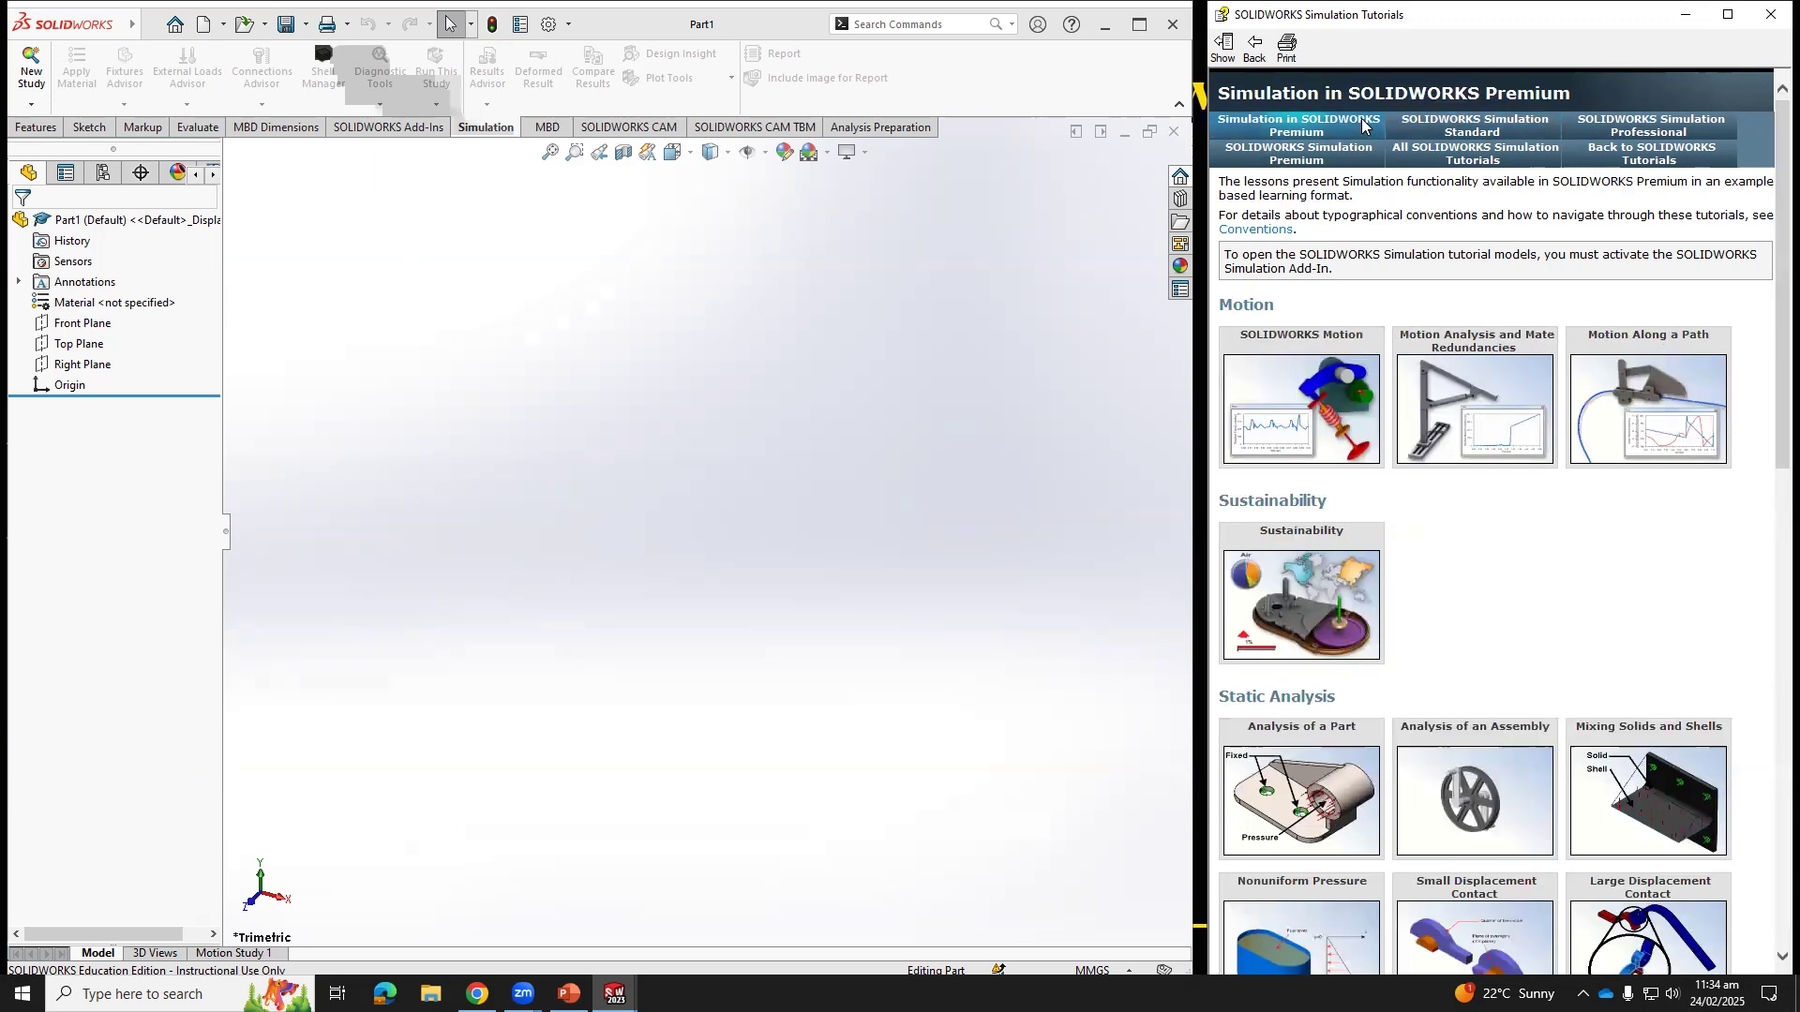
left_click(1326, 155)
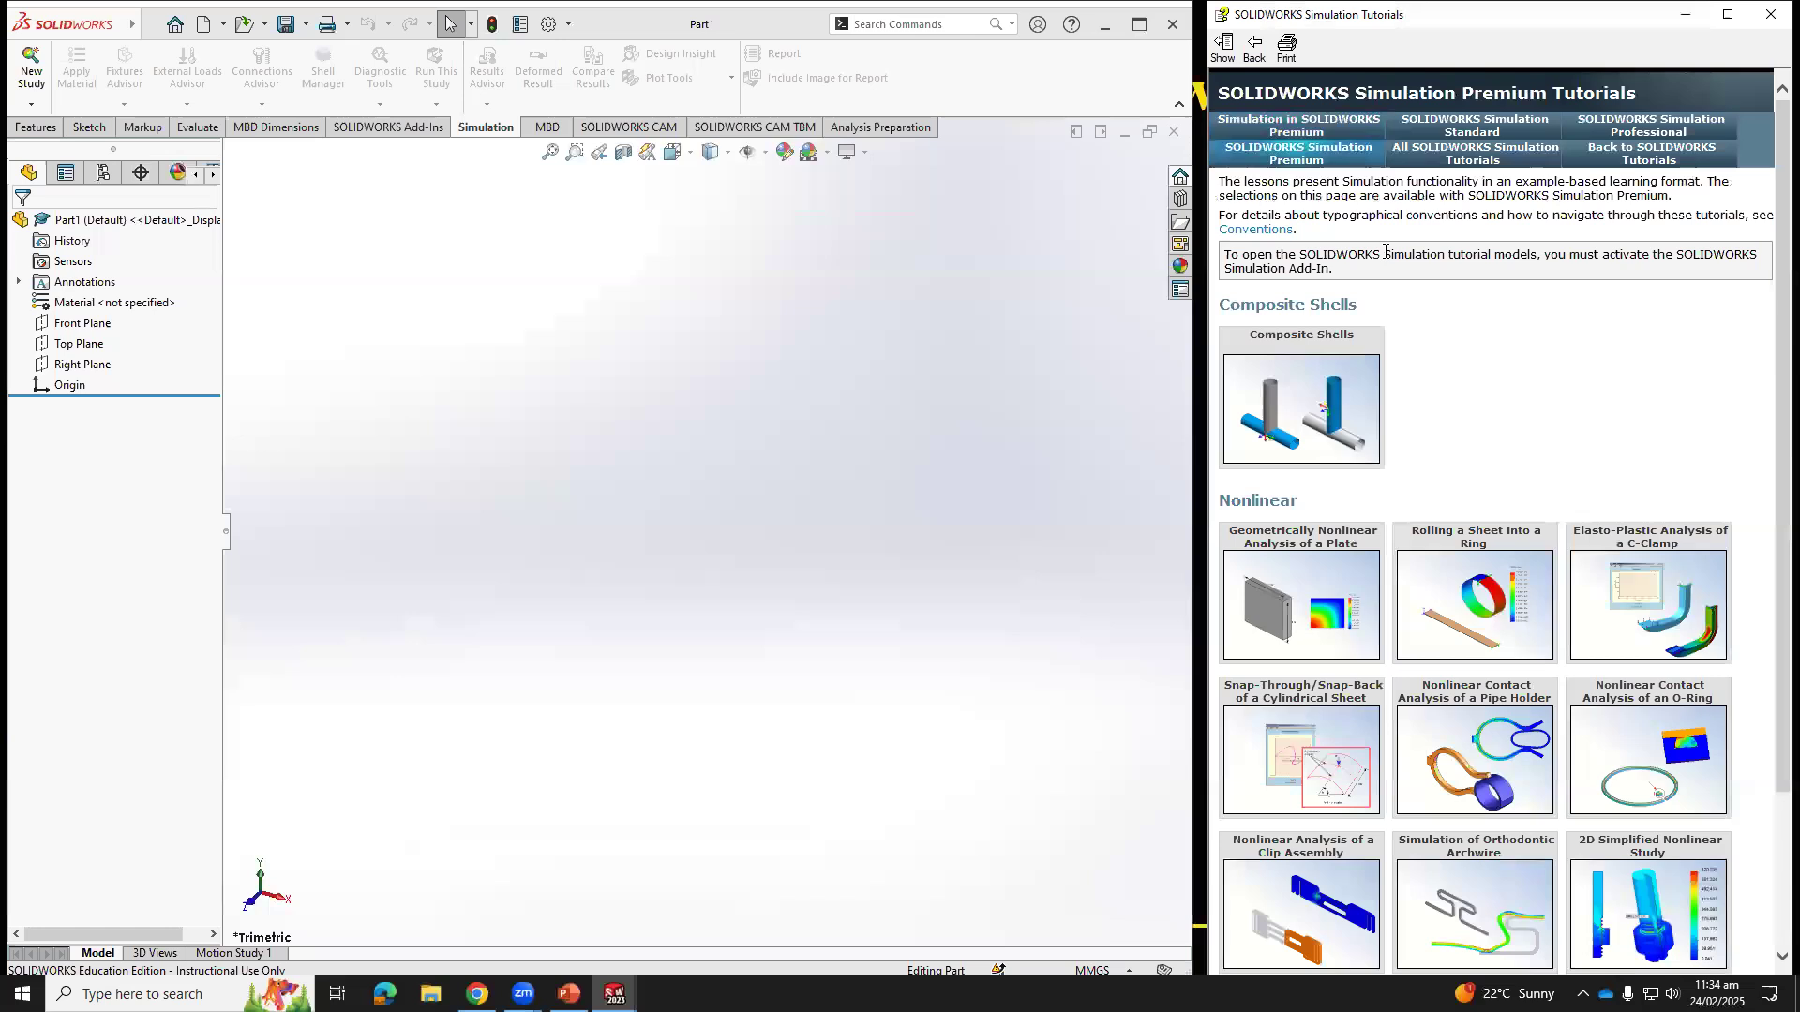
mouse_move(1641, 611)
mouse_move(1616, 548)
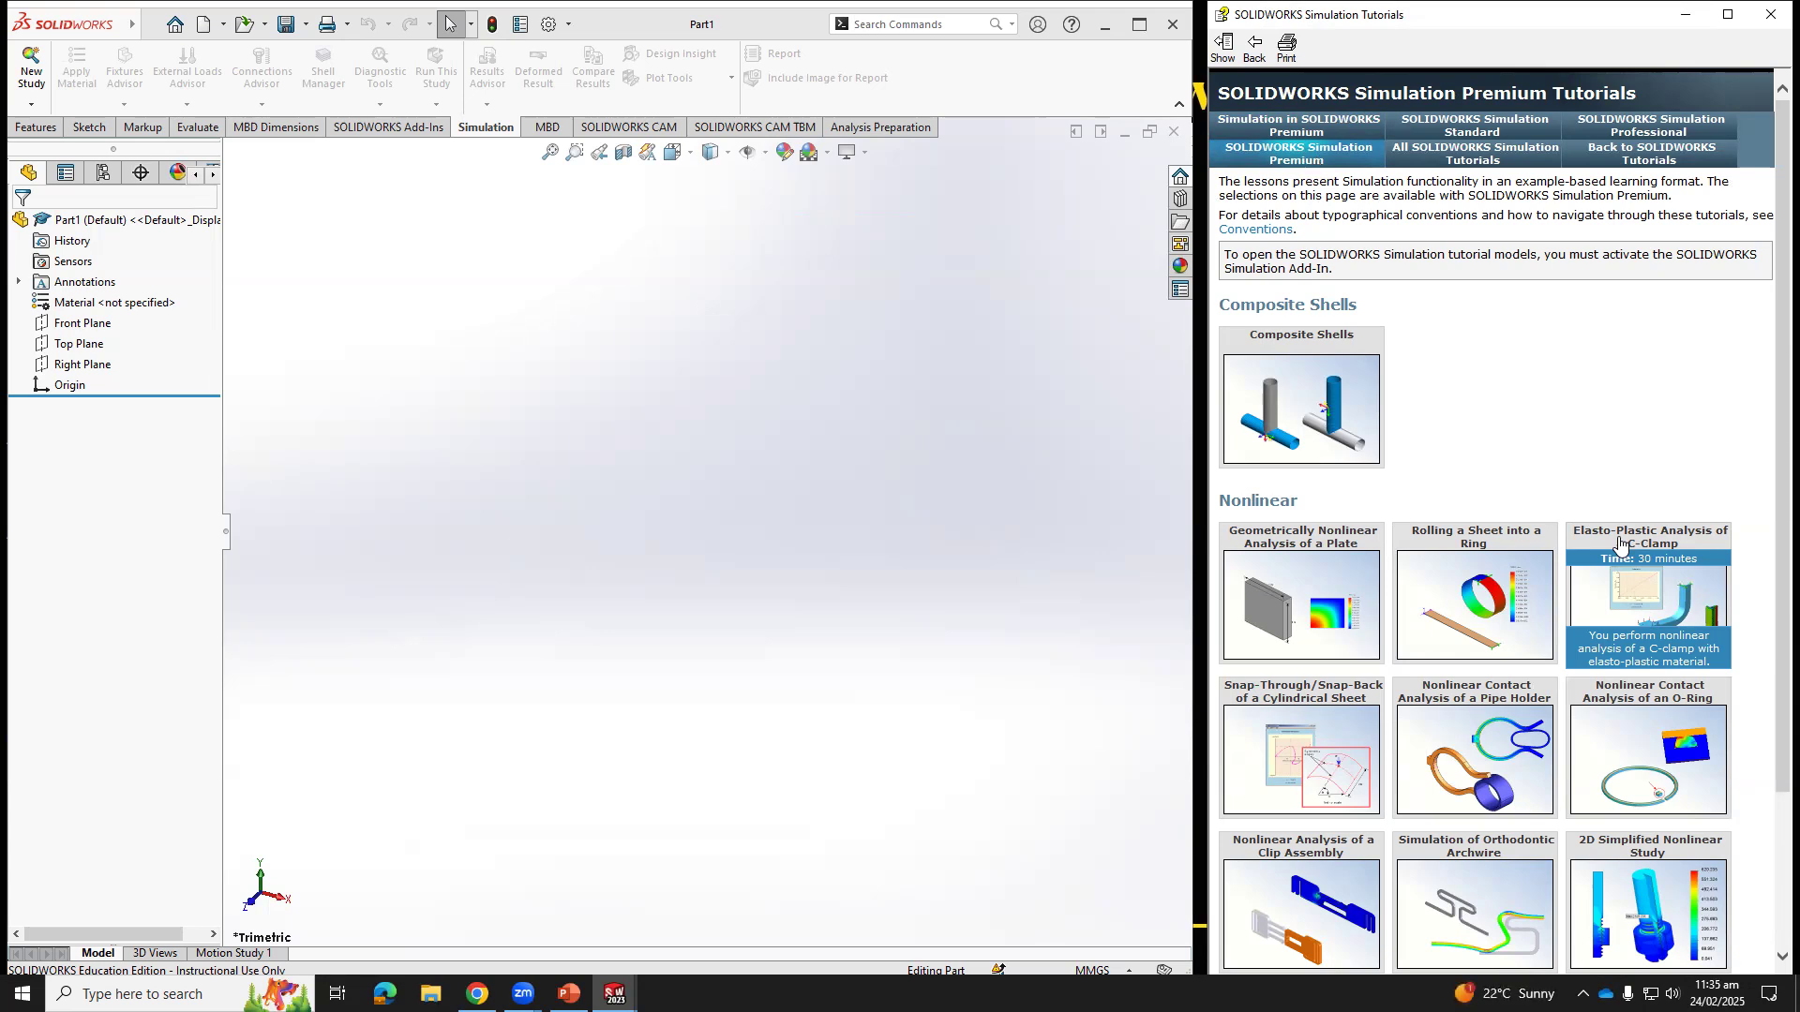
Open the Geometrically Nonlinear Analysis of a Plate lesson and try to create a simulation study in the empty part.
left_click(1286, 632)
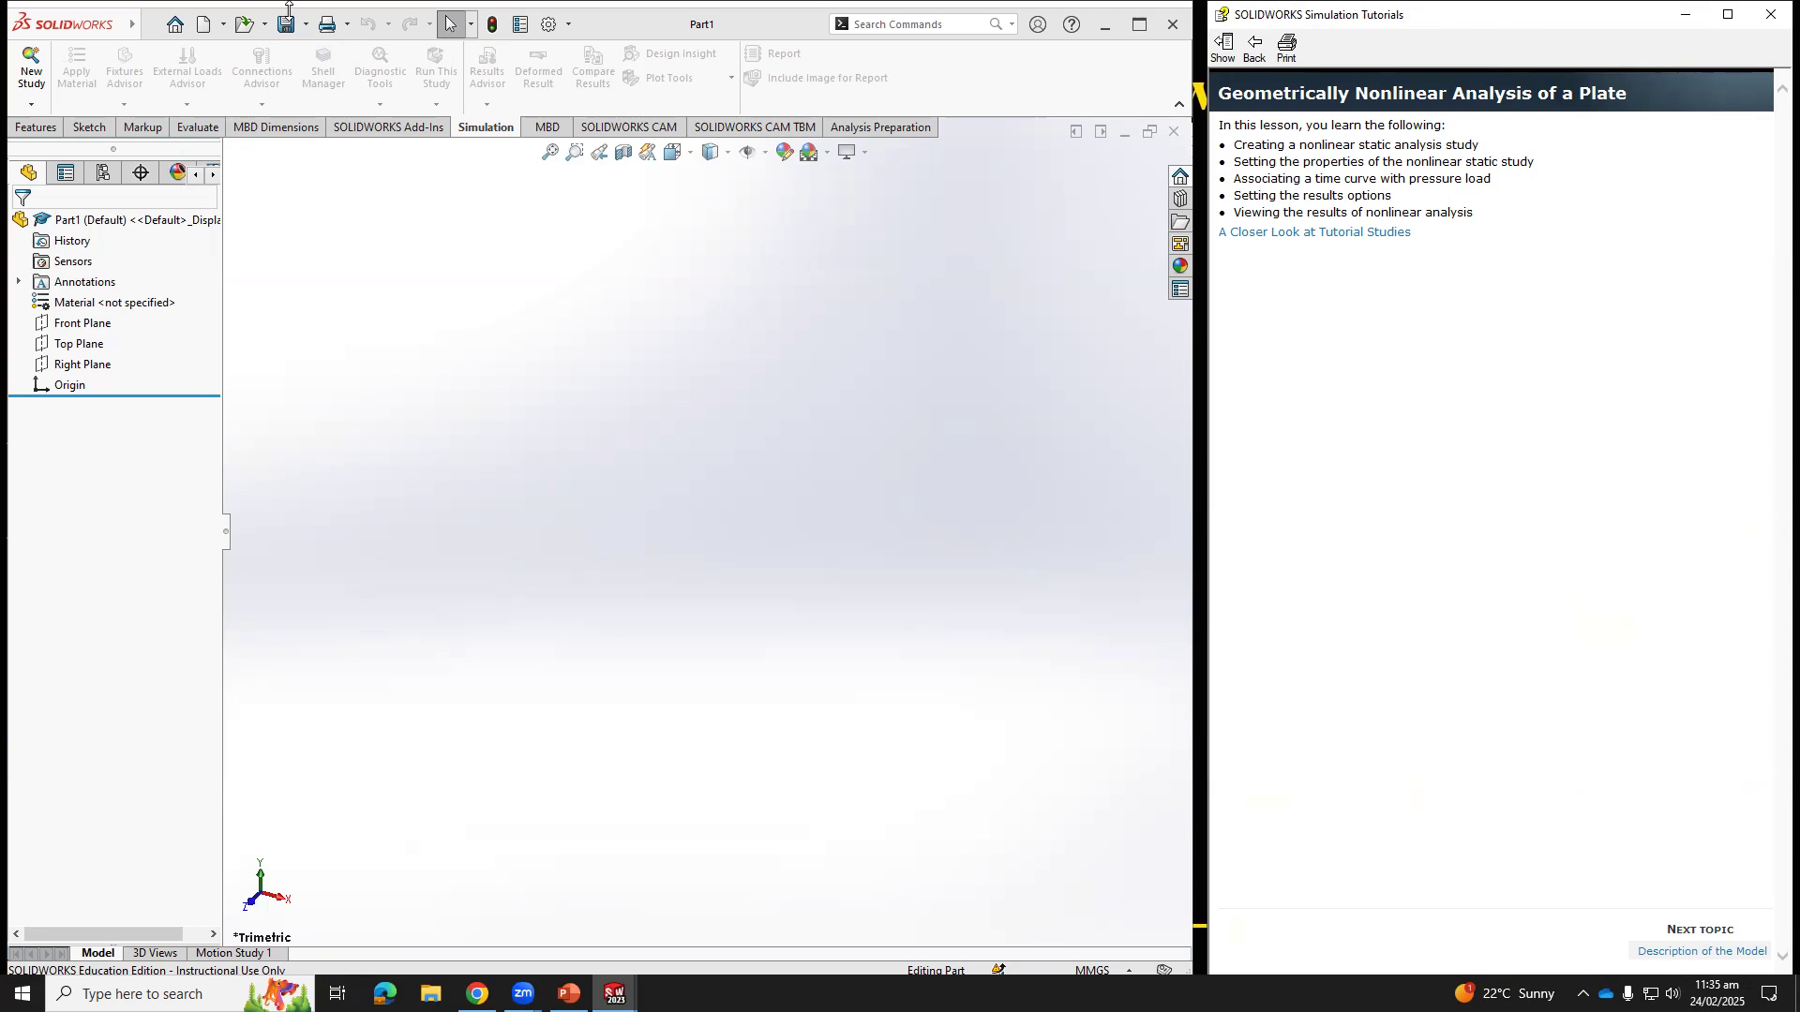
left_click(37, 91)
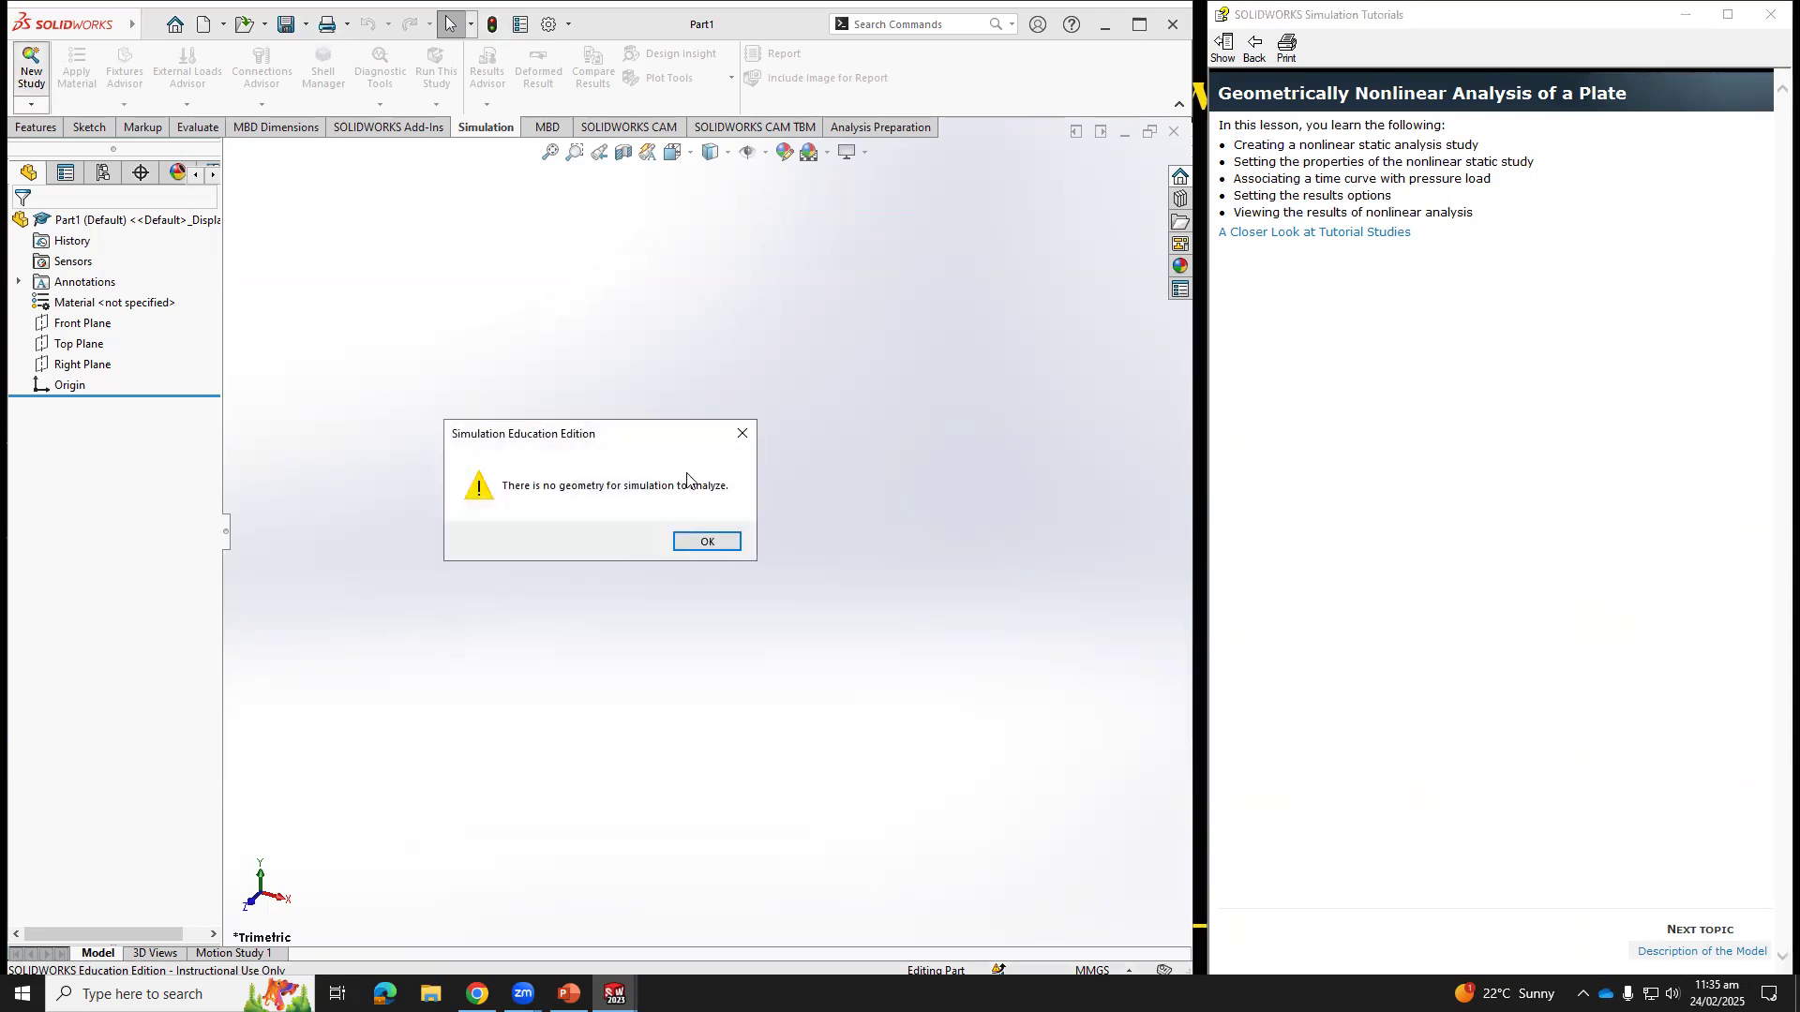
left_click(708, 539)
left_click(32, 75)
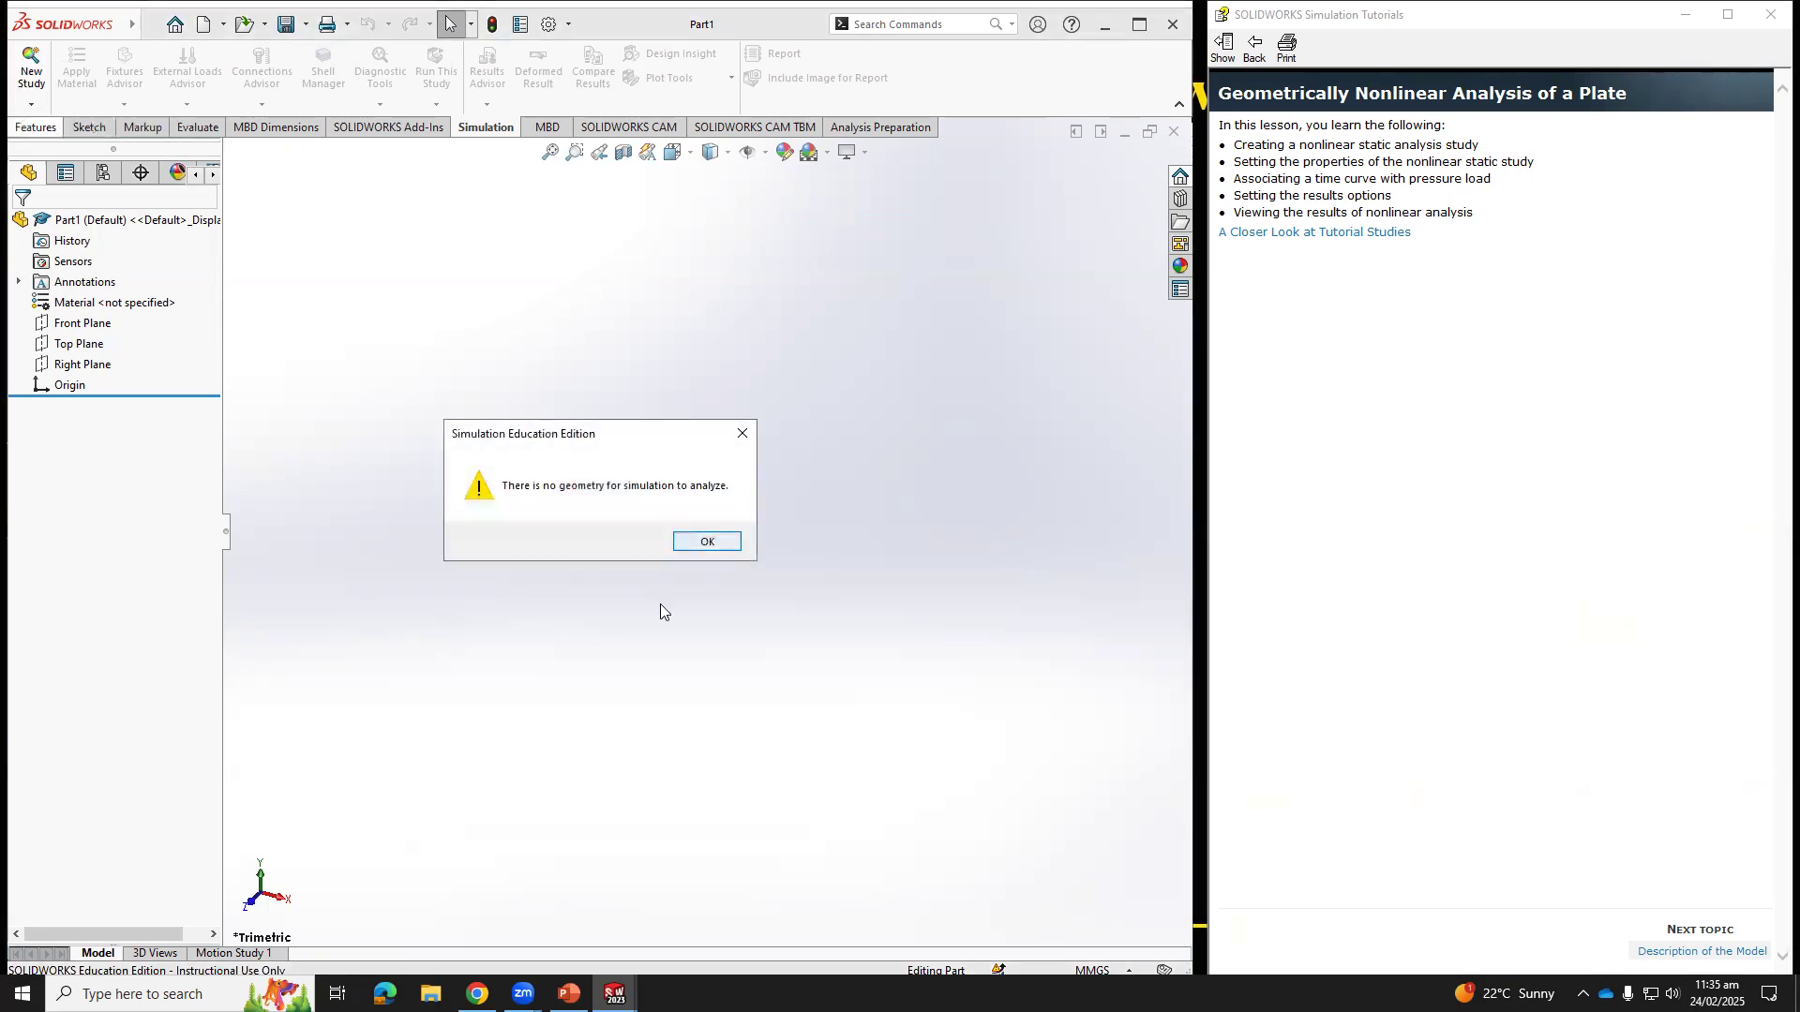
left_click(705, 542)
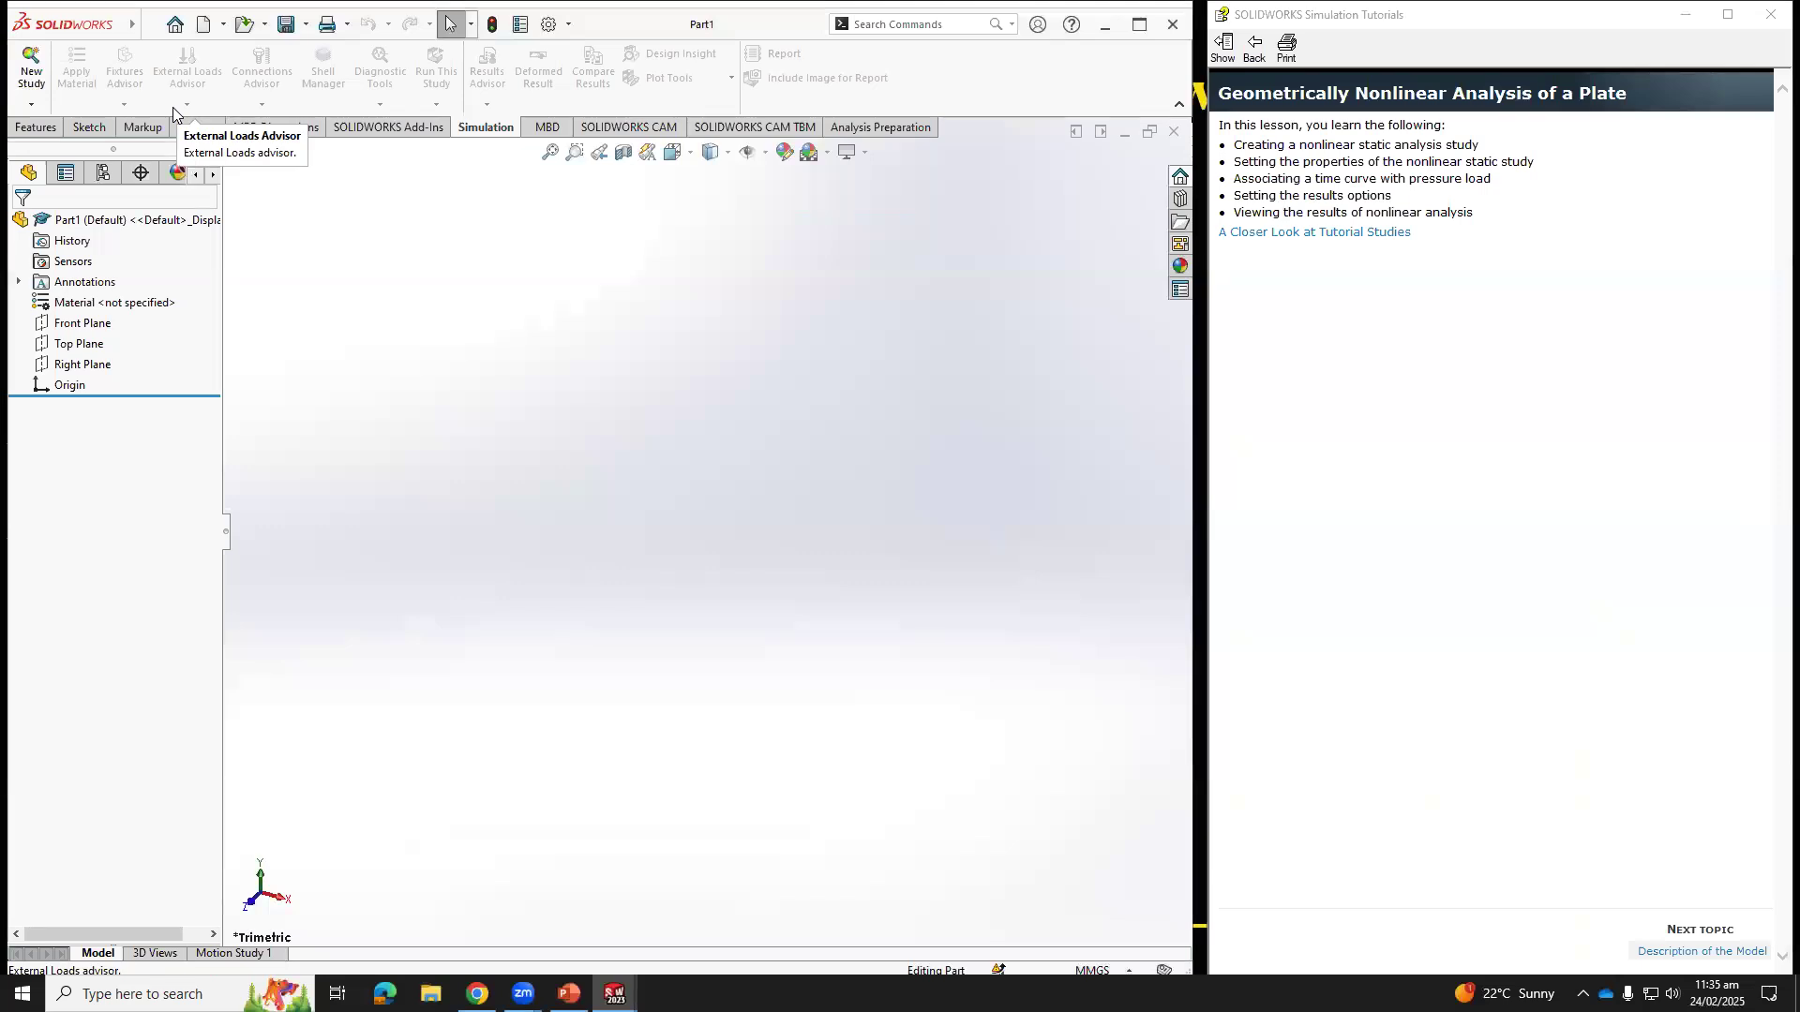
Leave the plate lesson, reopen the Simulation tutorials and display the SOLIDWORKS Simulation Premium lessons.
left_click(1254, 47)
mouse_move(1285, 592)
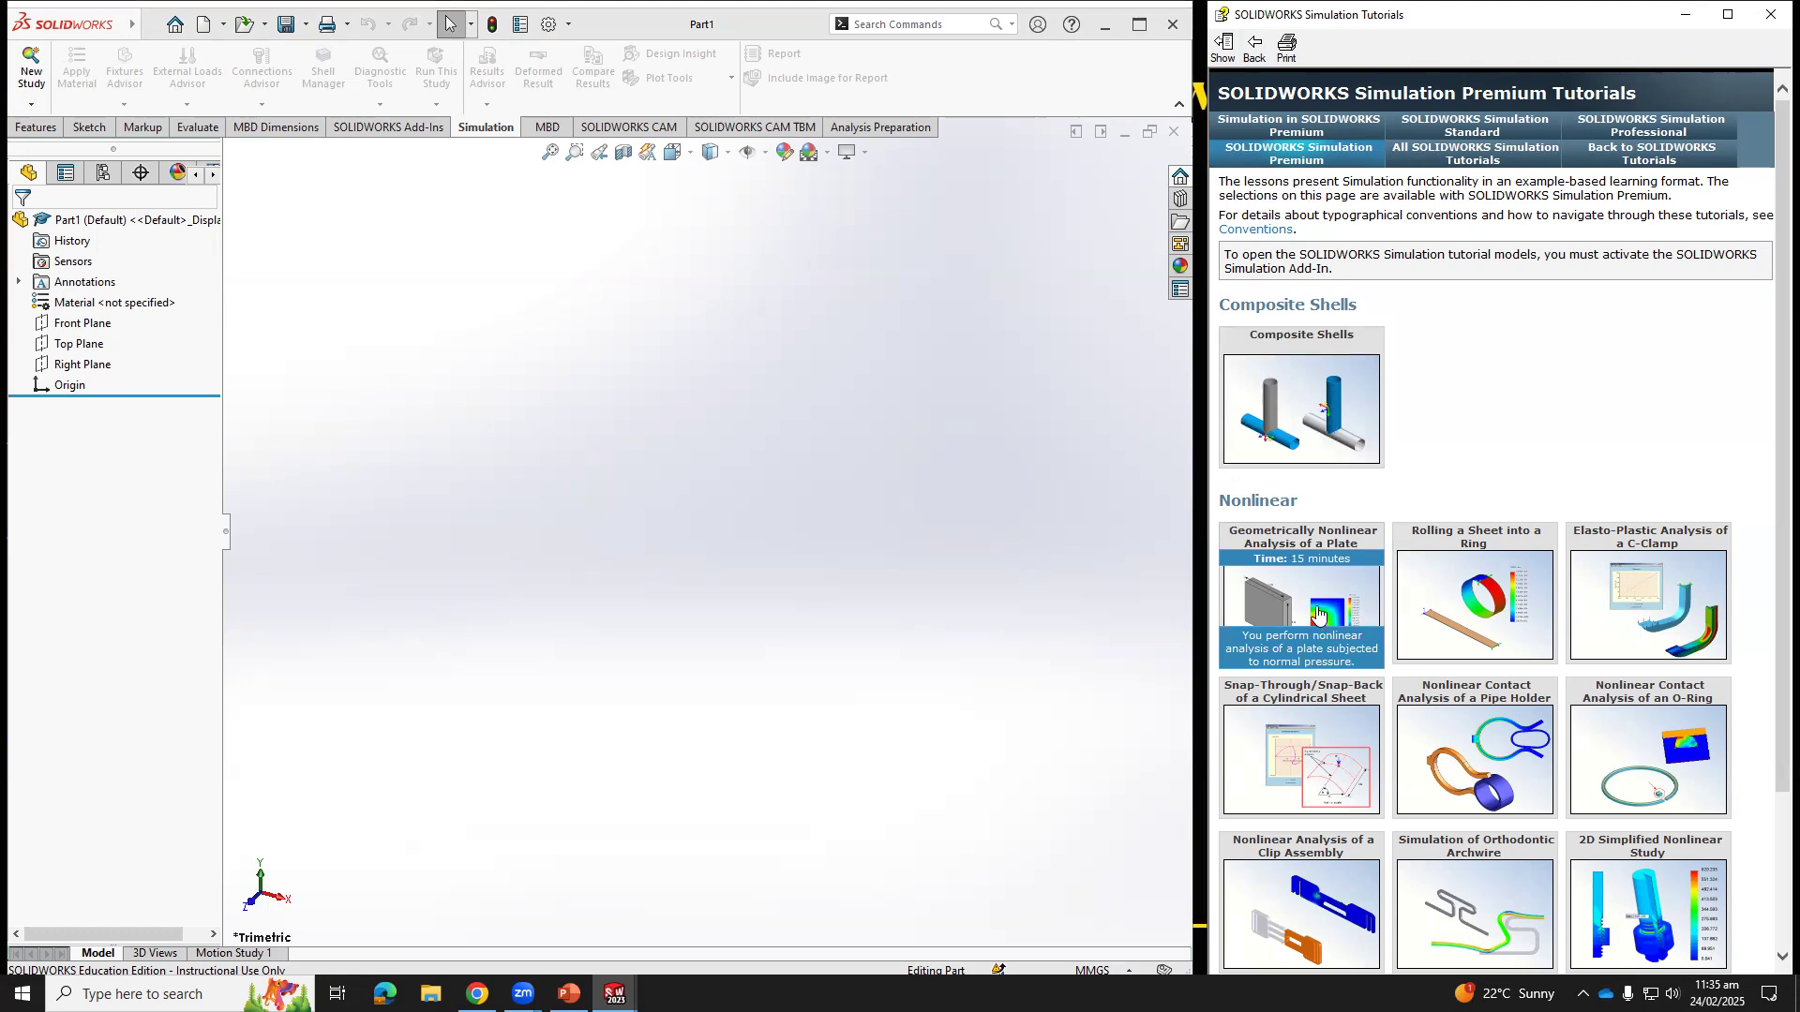
scroll(1317, 614, "down", 2)
scroll(1317, 614, "up", 3)
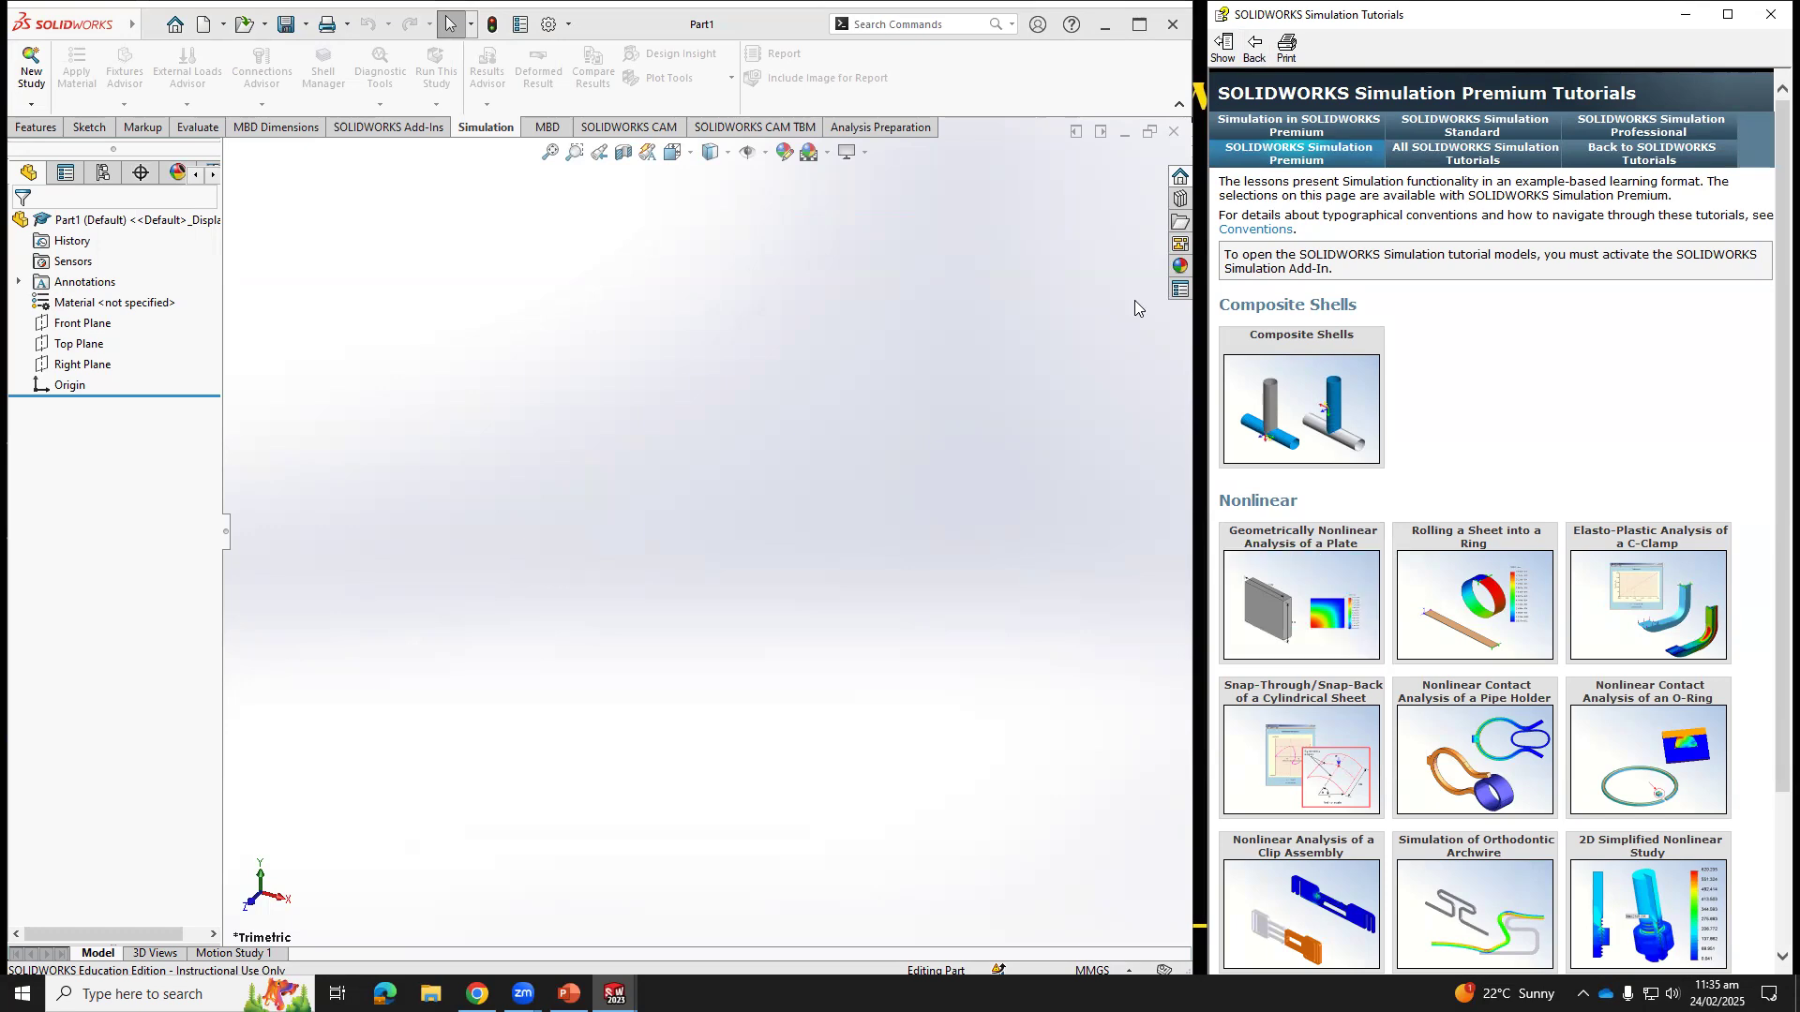
left_click(1073, 28)
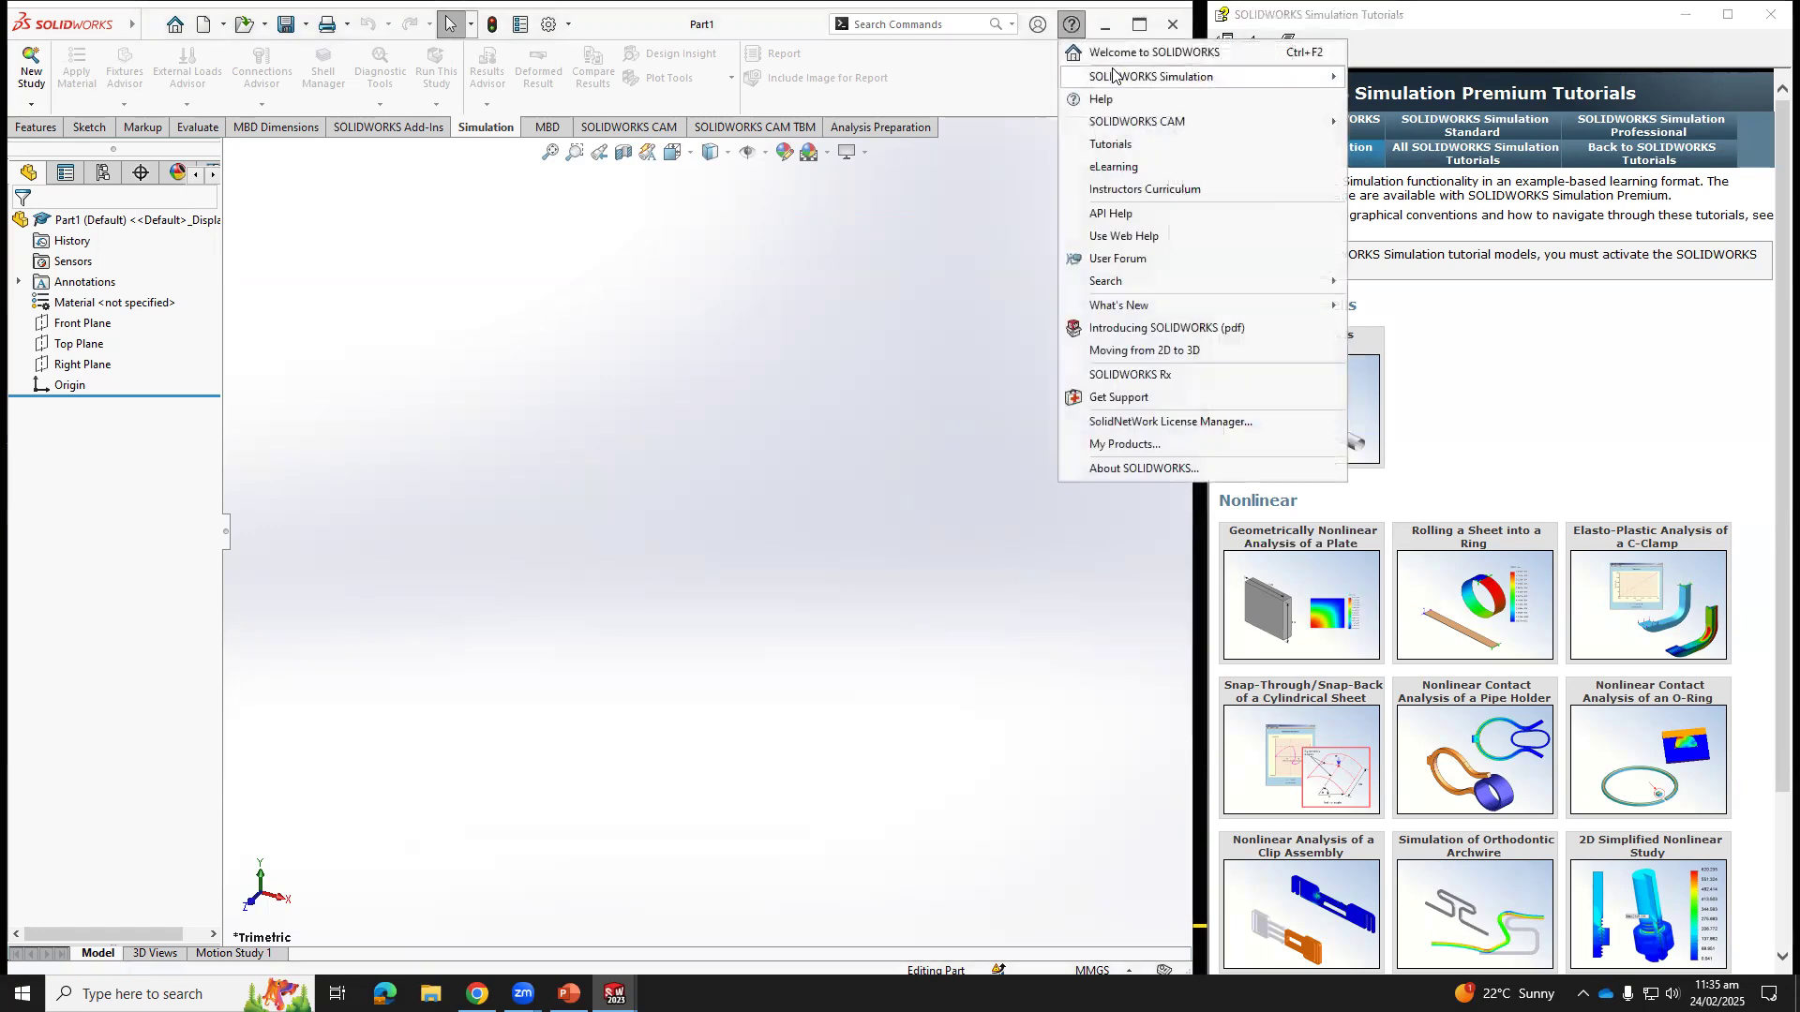
mouse_move(1122, 80)
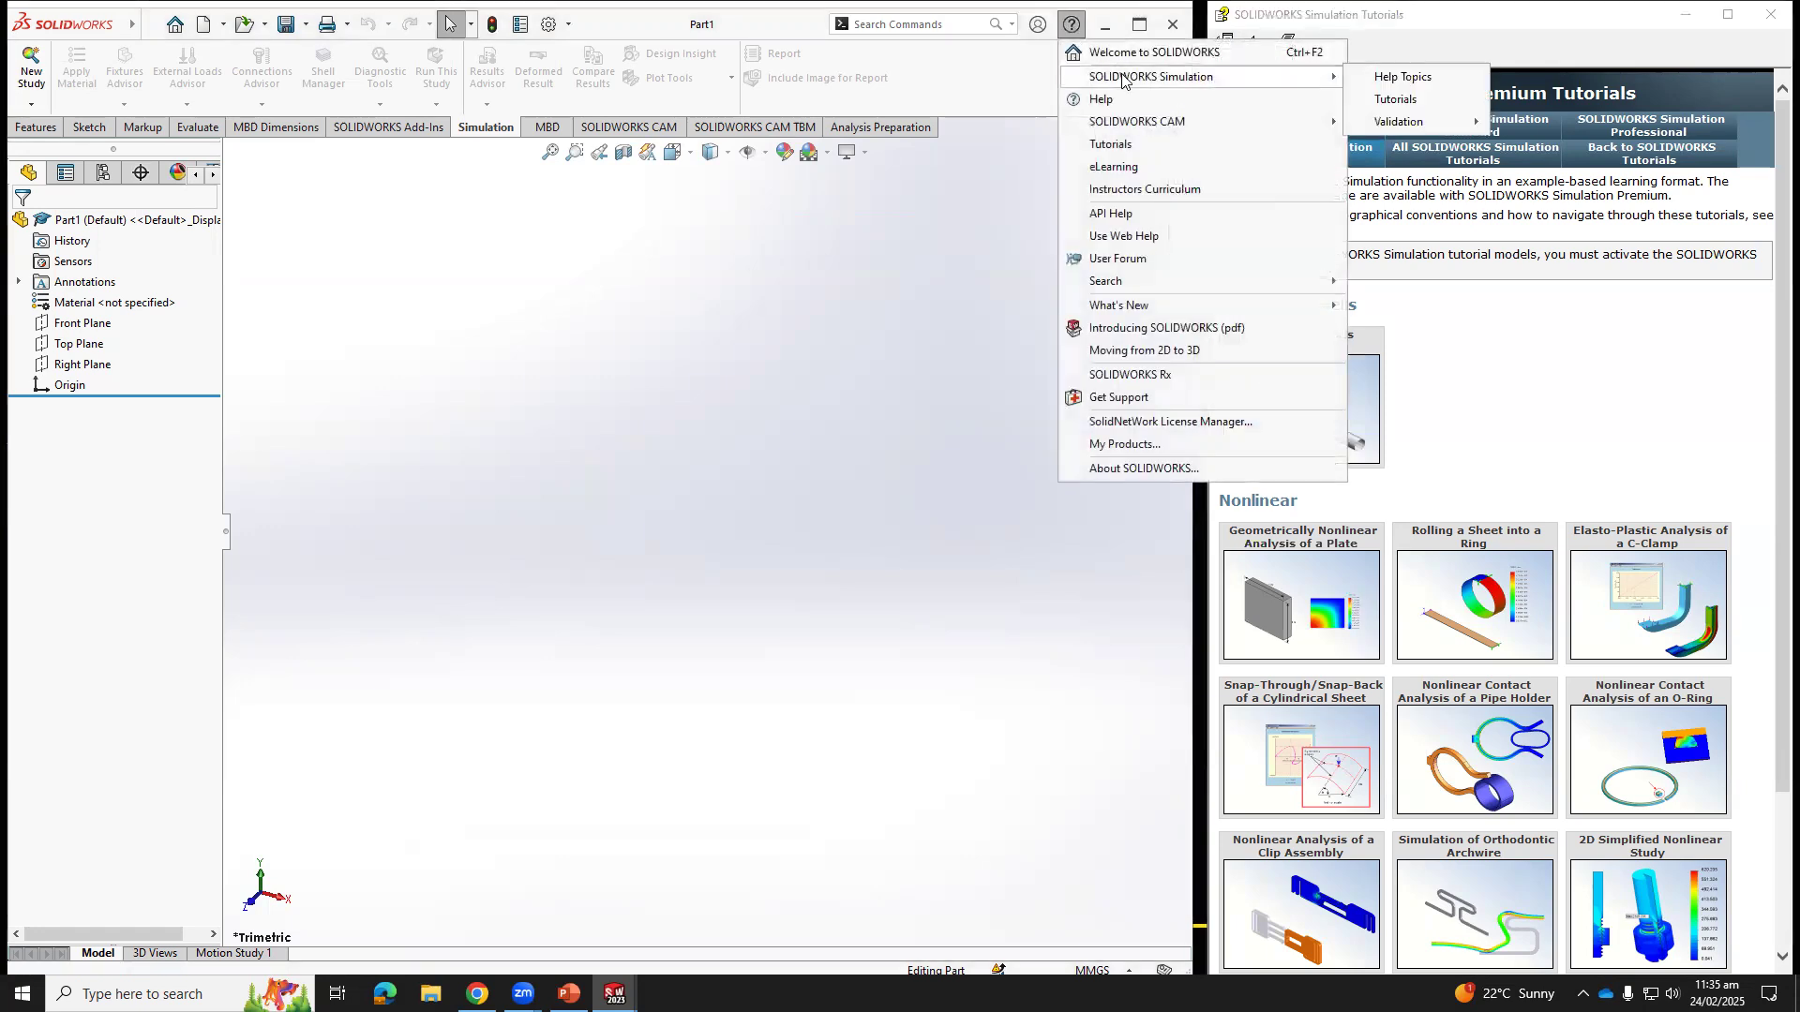
left_click(1395, 99)
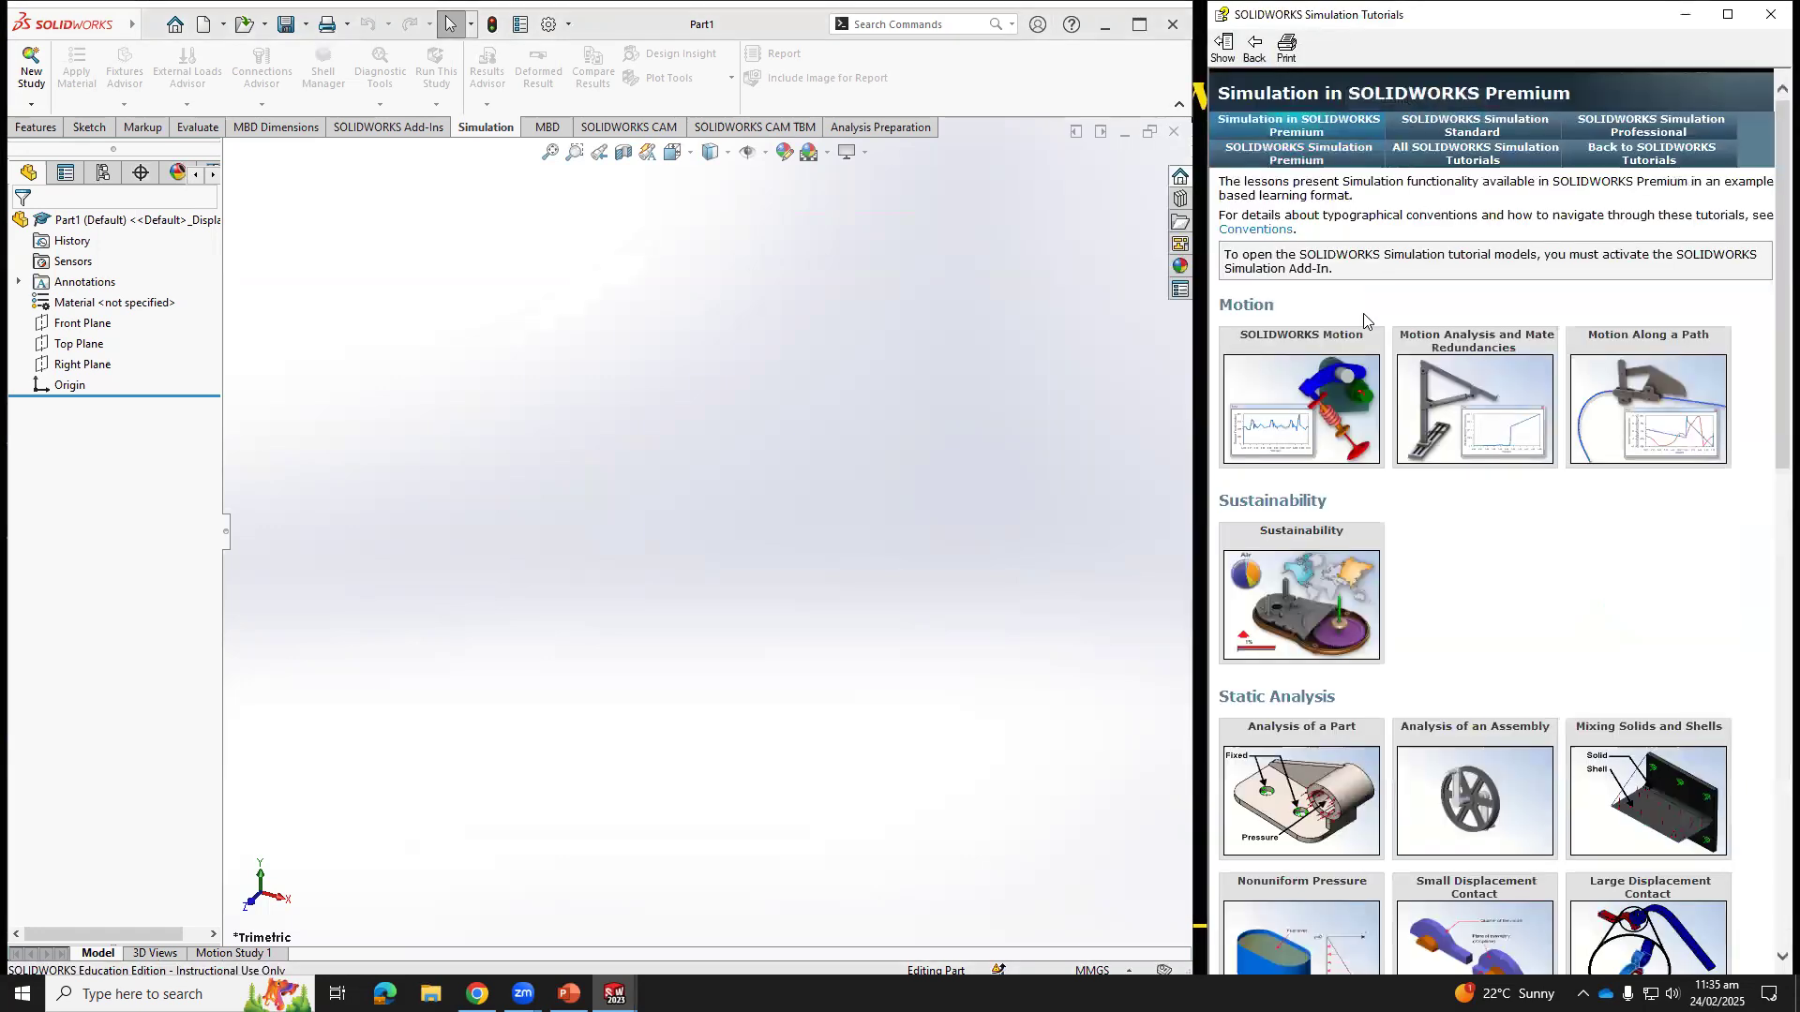
left_click(1297, 157)
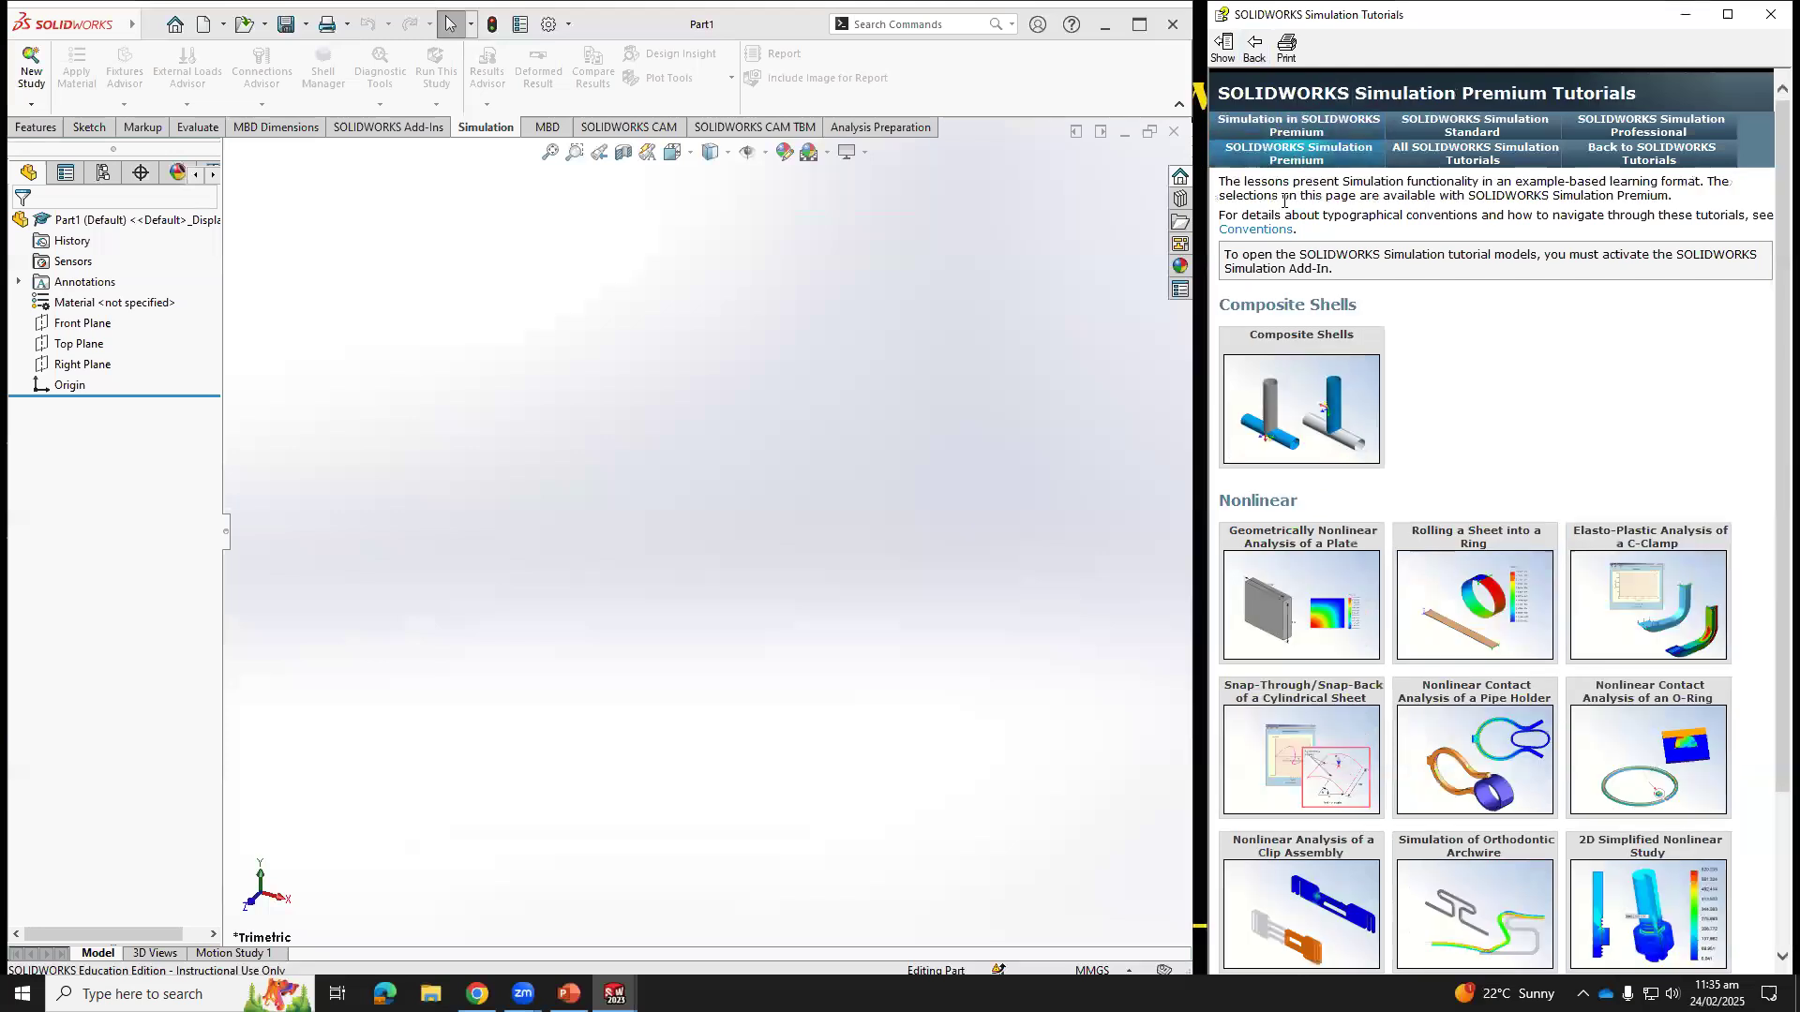
Load the NL_Plate.sldprt model from the Geometrically Nonlinear Analysis of a Plate lesson, allowing the ActiveX interaction.
left_click(1323, 588)
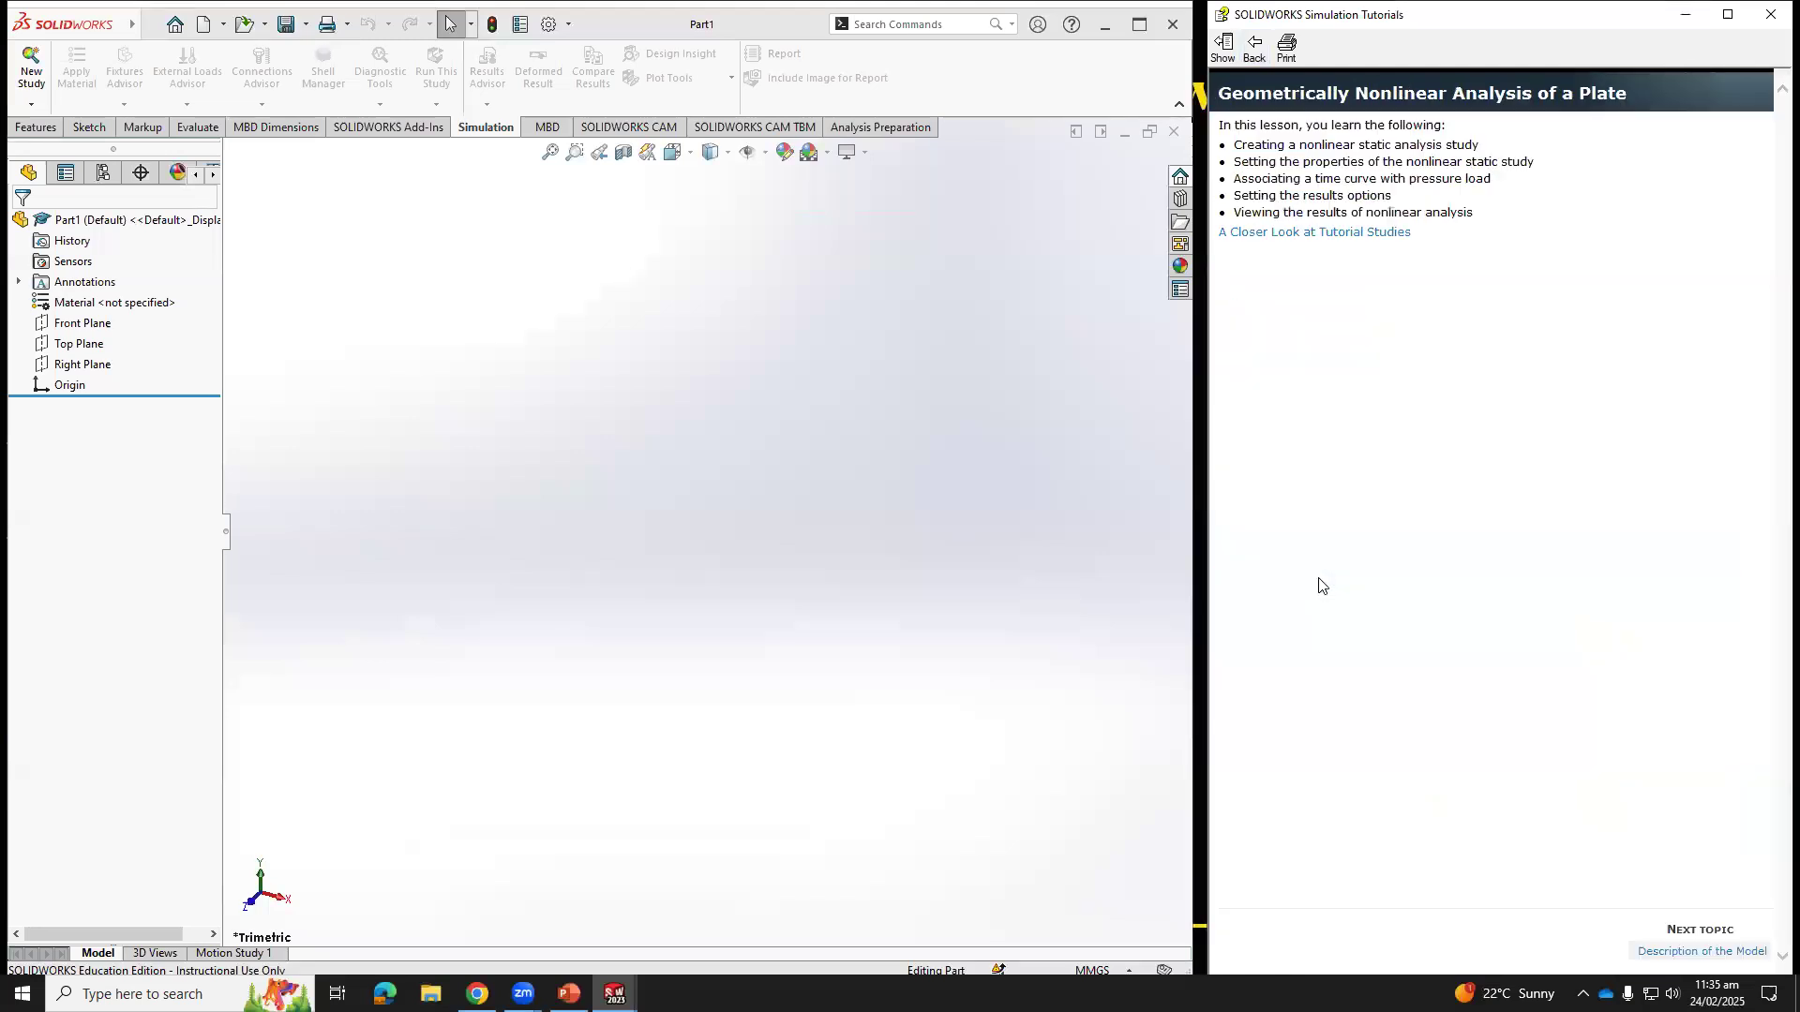
left_click(1685, 953)
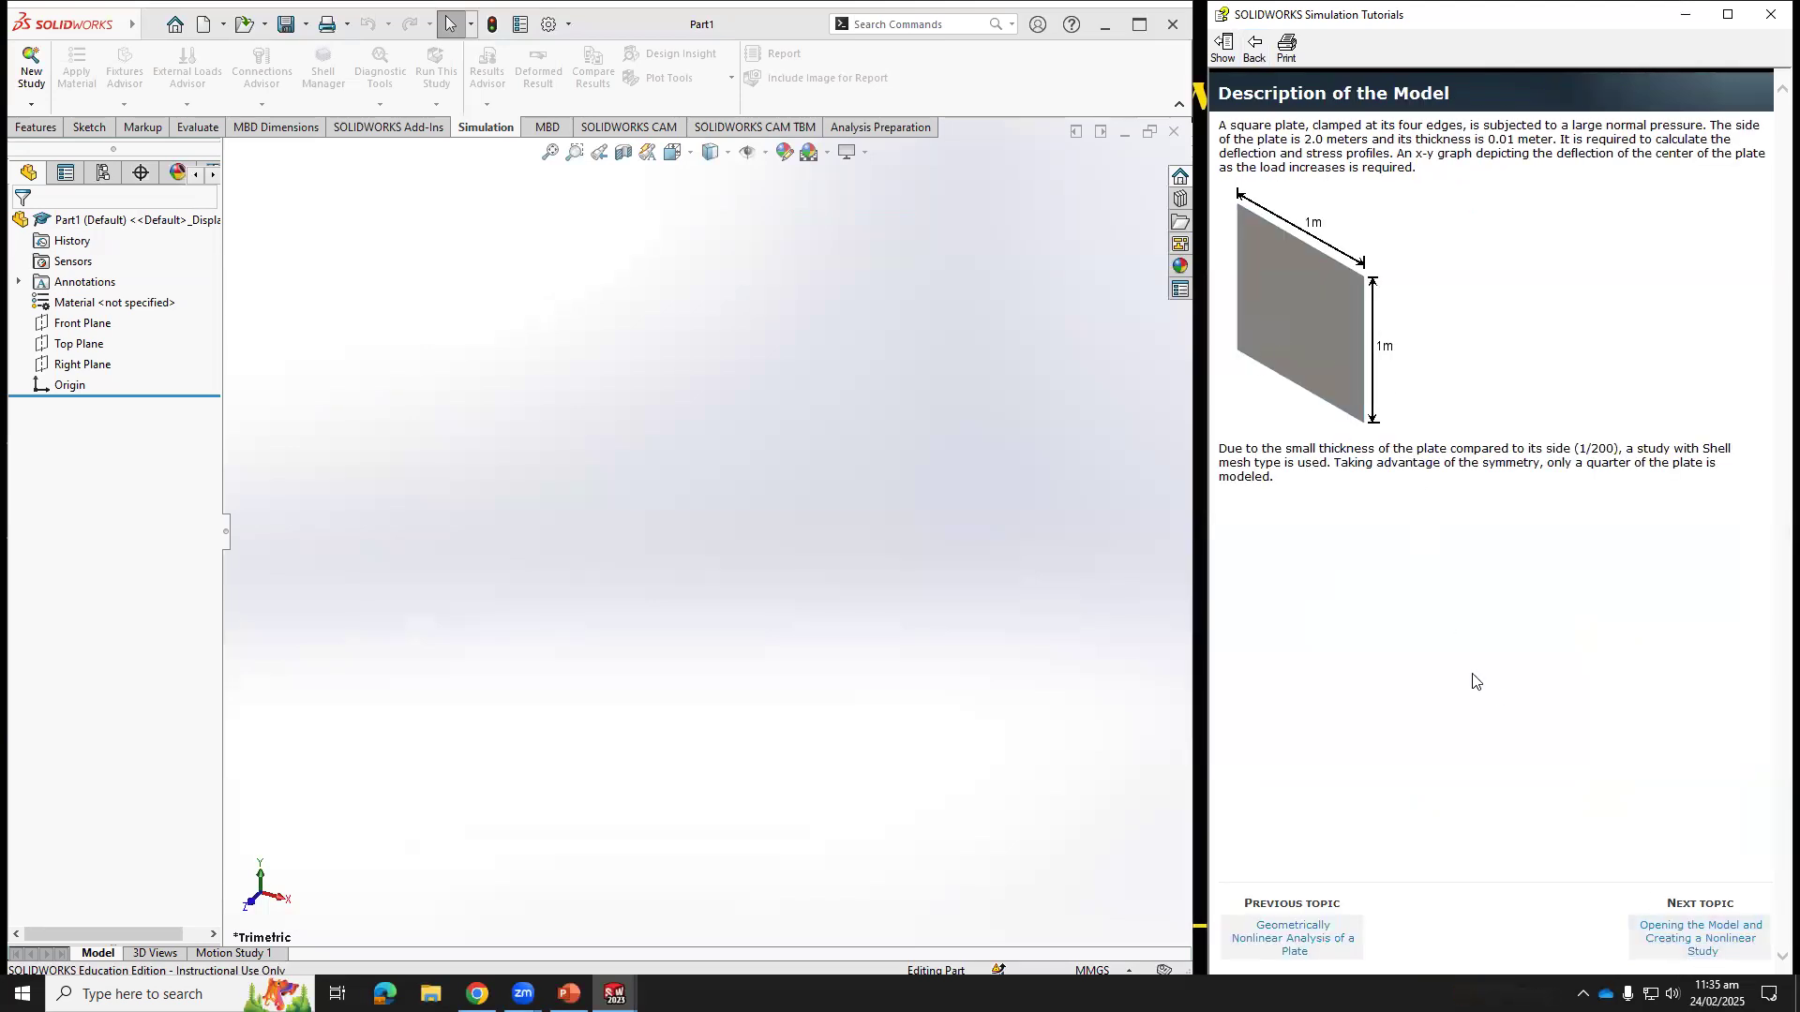
left_click(1704, 940)
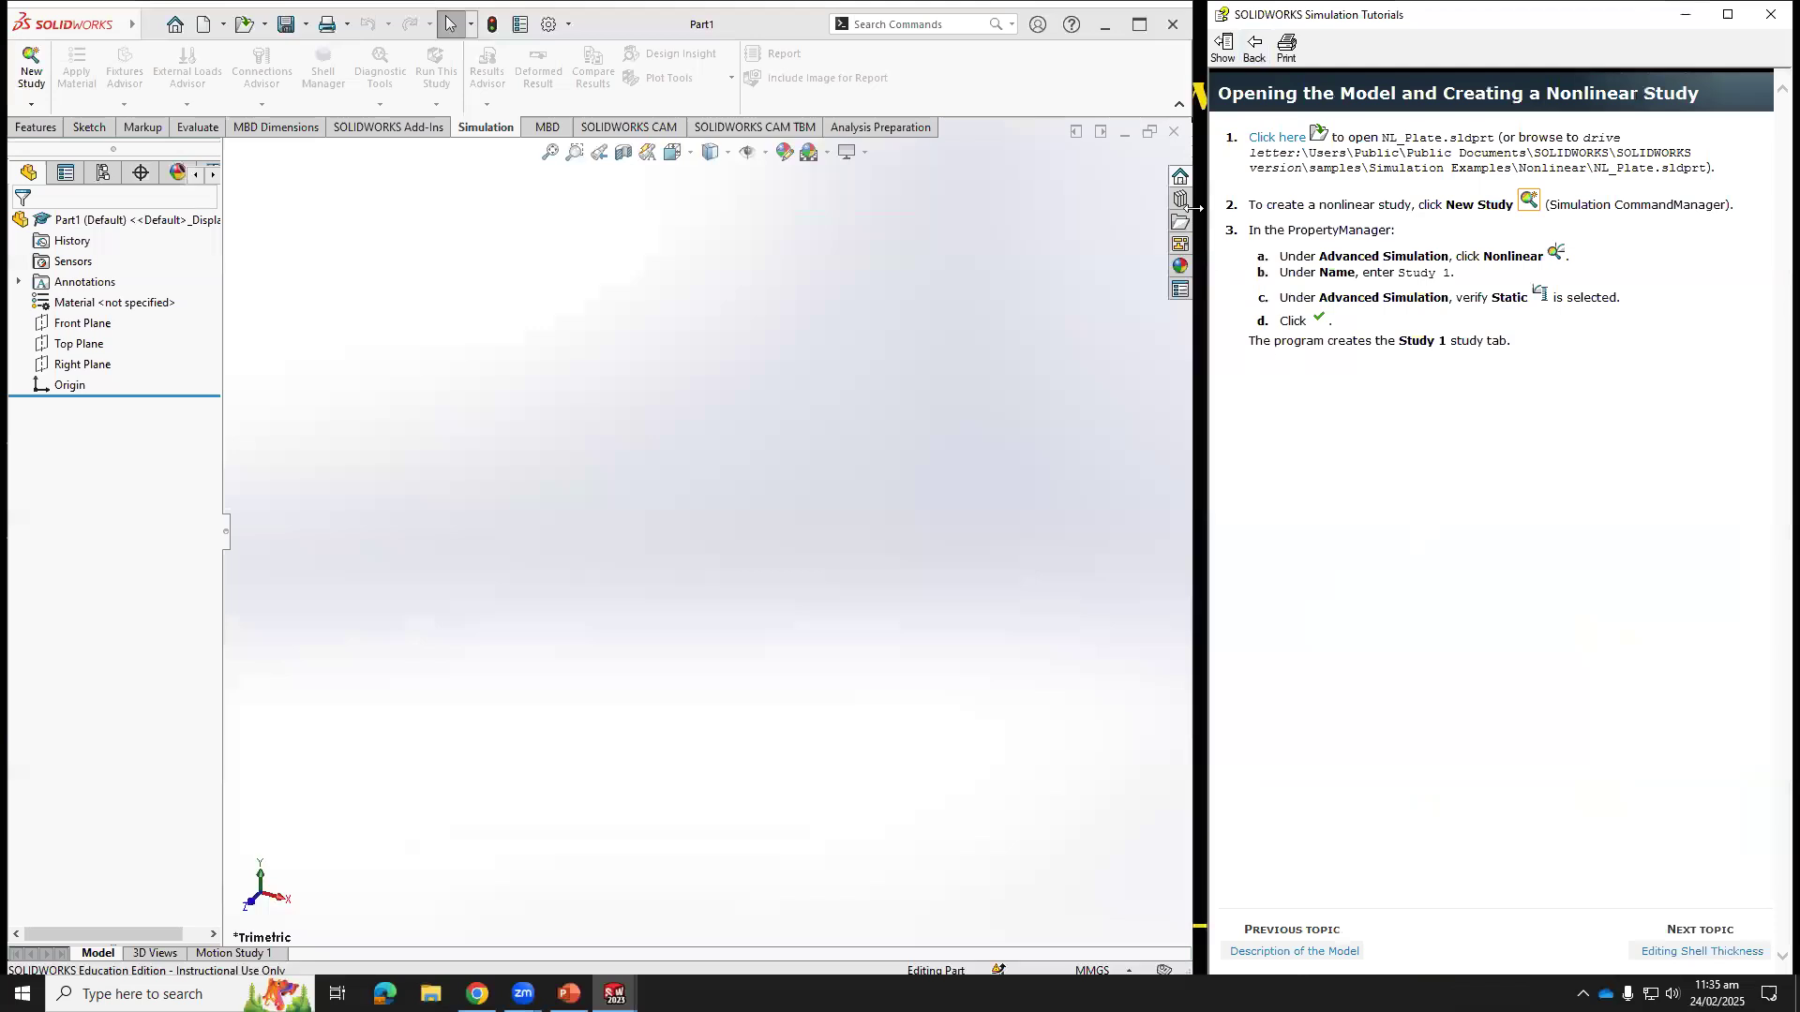
left_click(1276, 140)
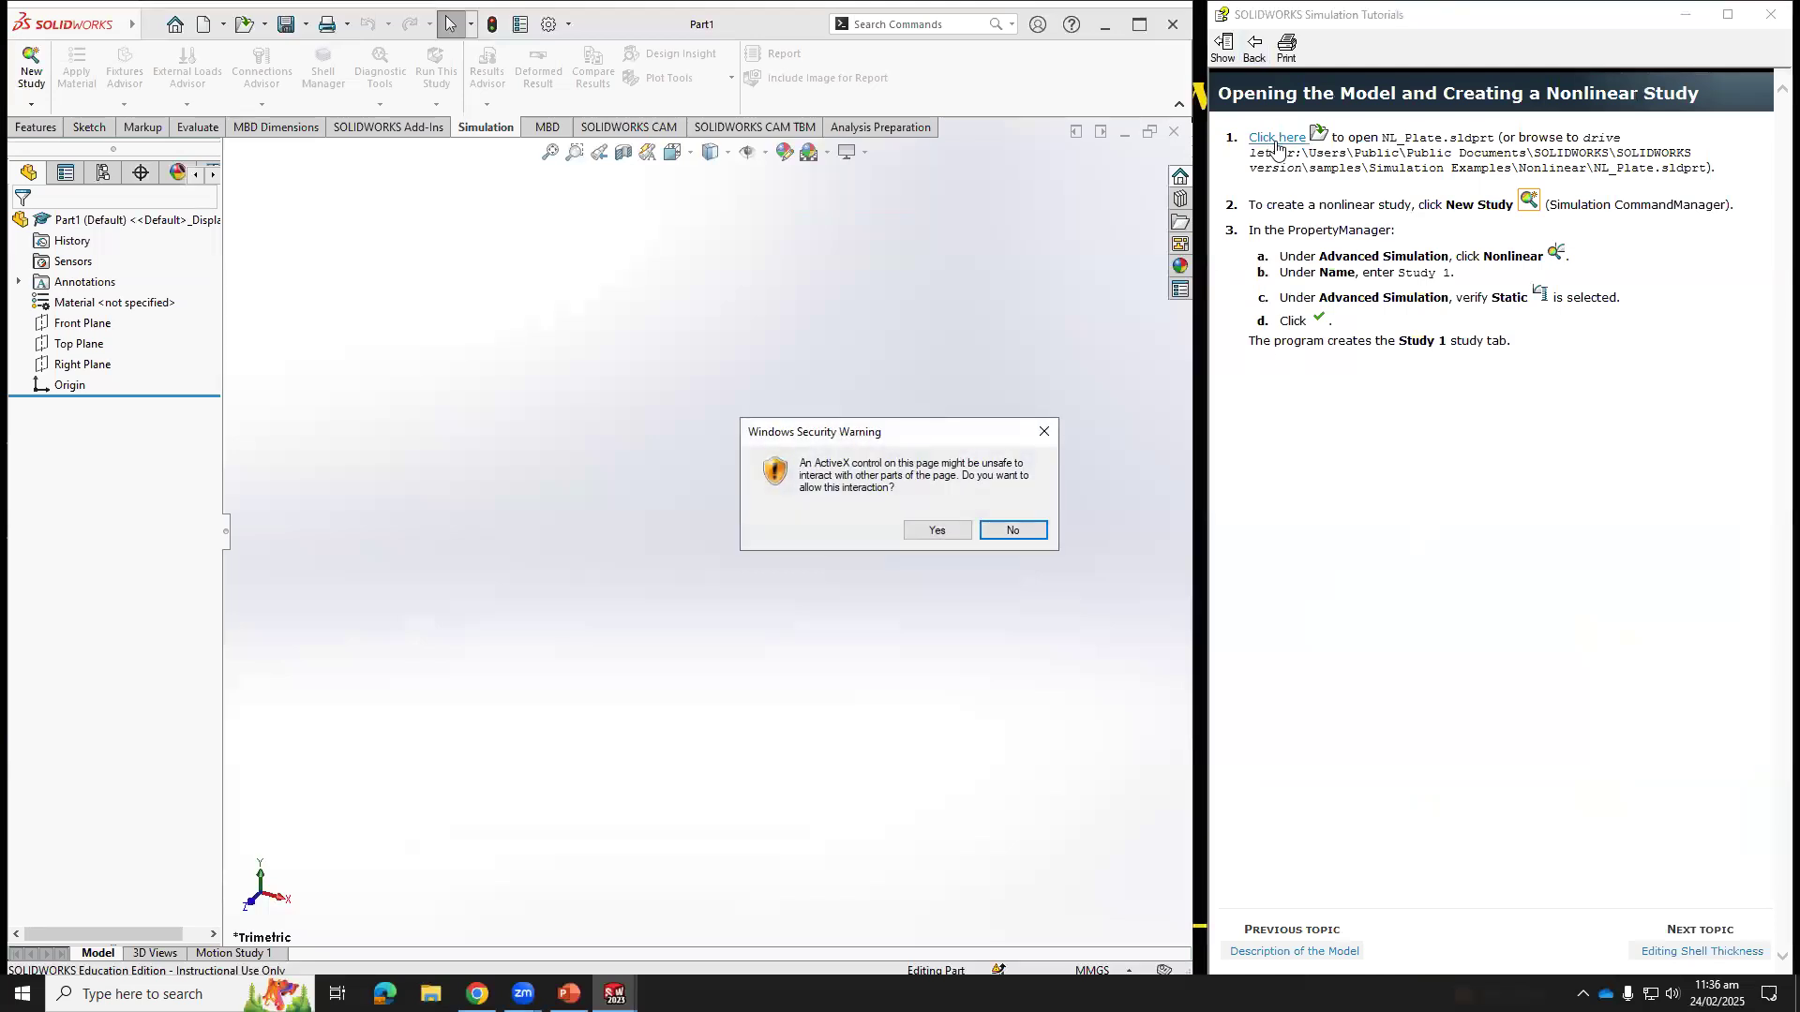
left_click(938, 531)
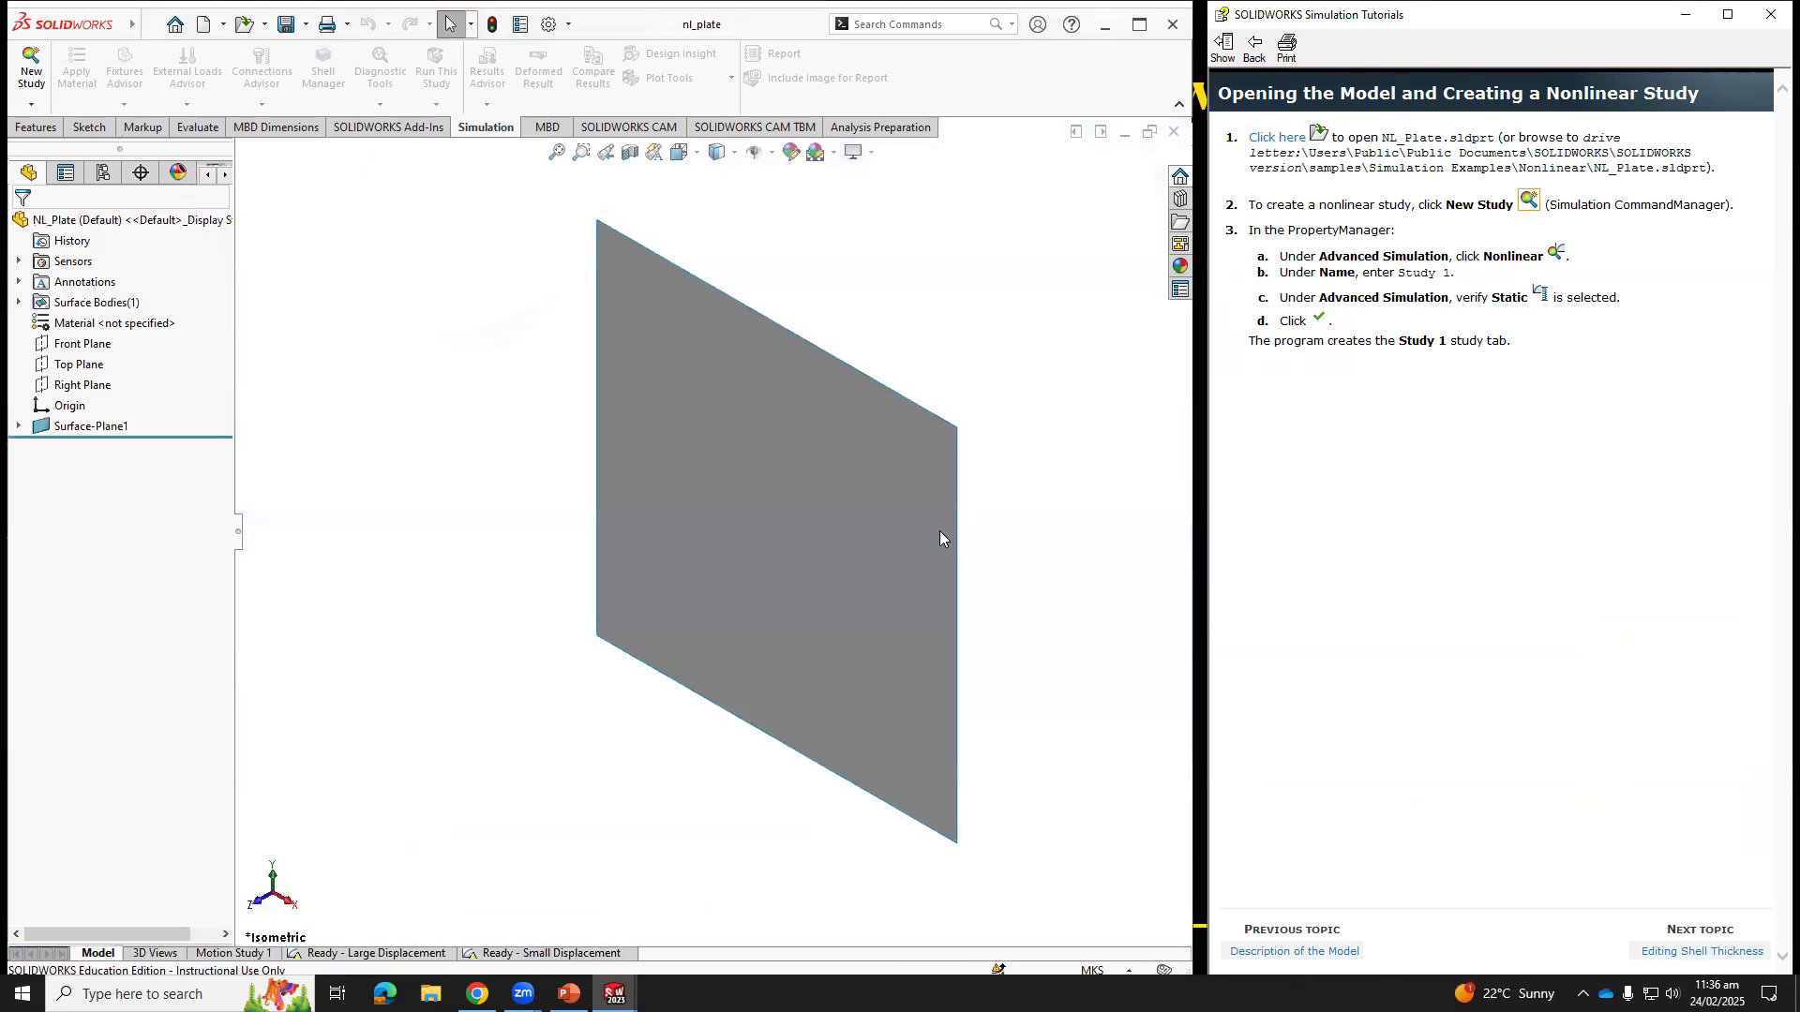
middle_click_drag(946, 544, 956, 482)
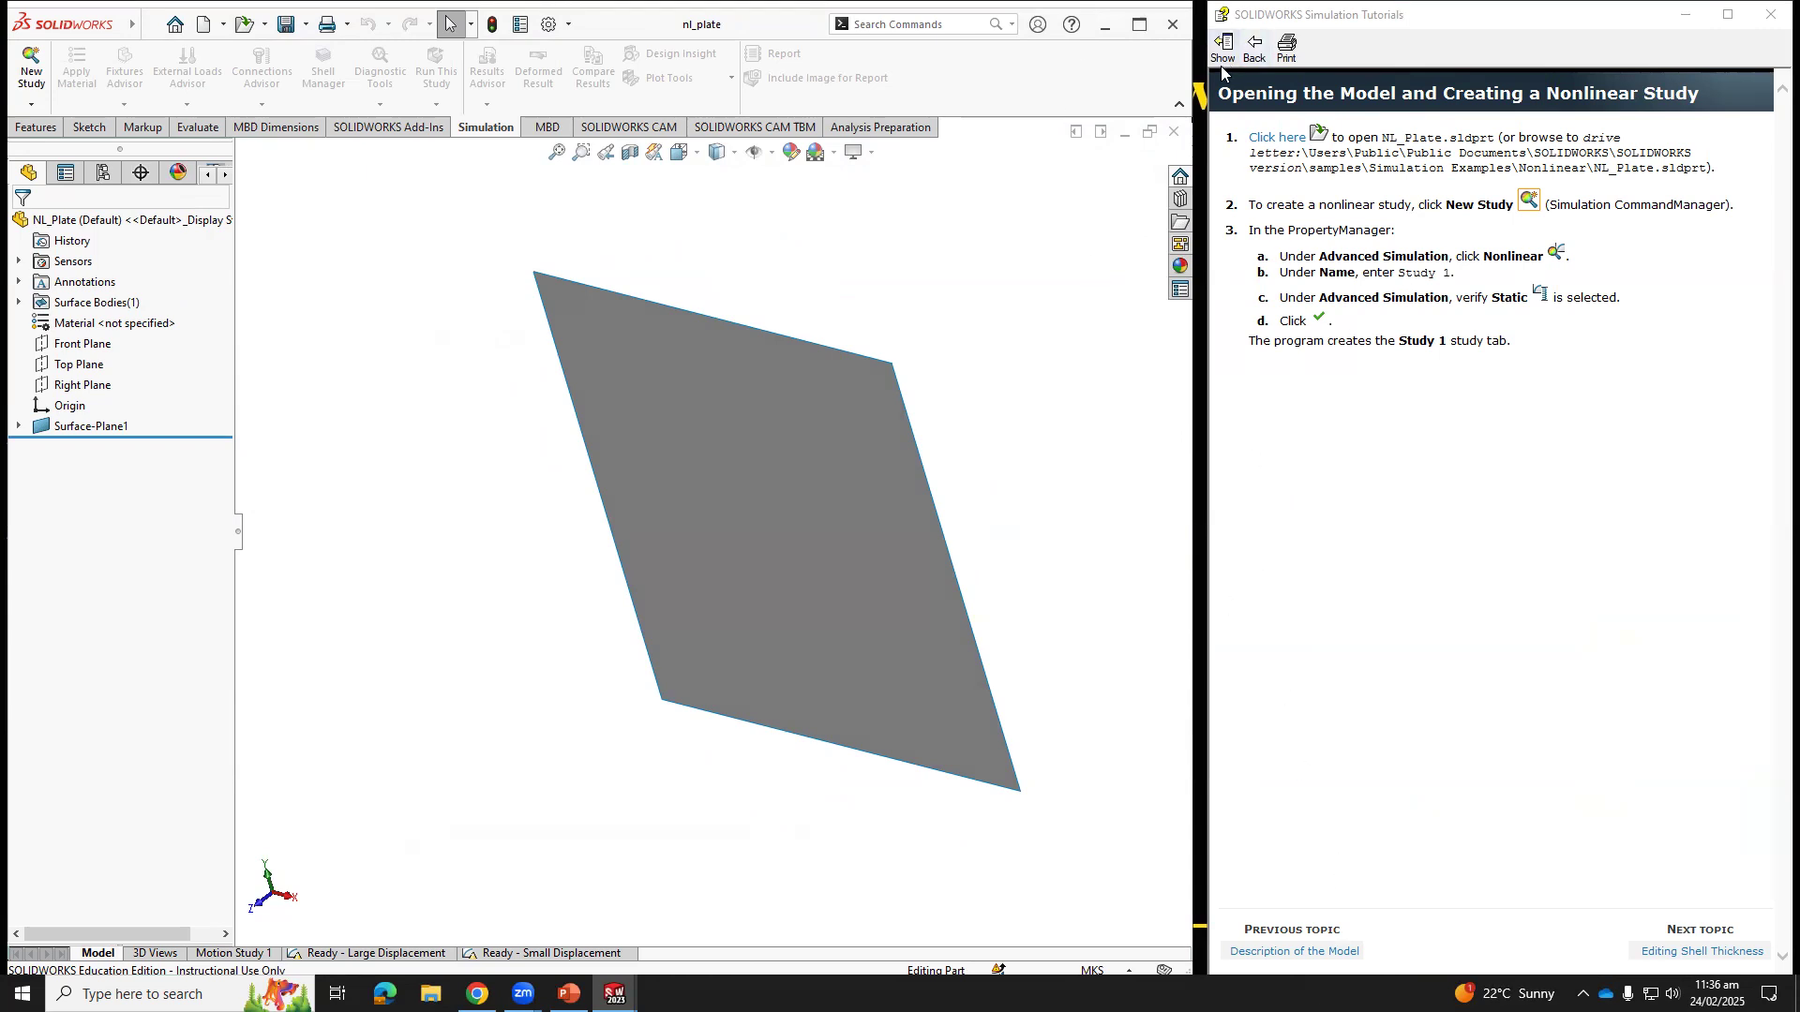
Go back from the plate lesson's model-opening page to the SOLIDWORKS Simulation Premium lesson list.
left_click(1255, 48)
left_click(1255, 49)
left_click(1255, 48)
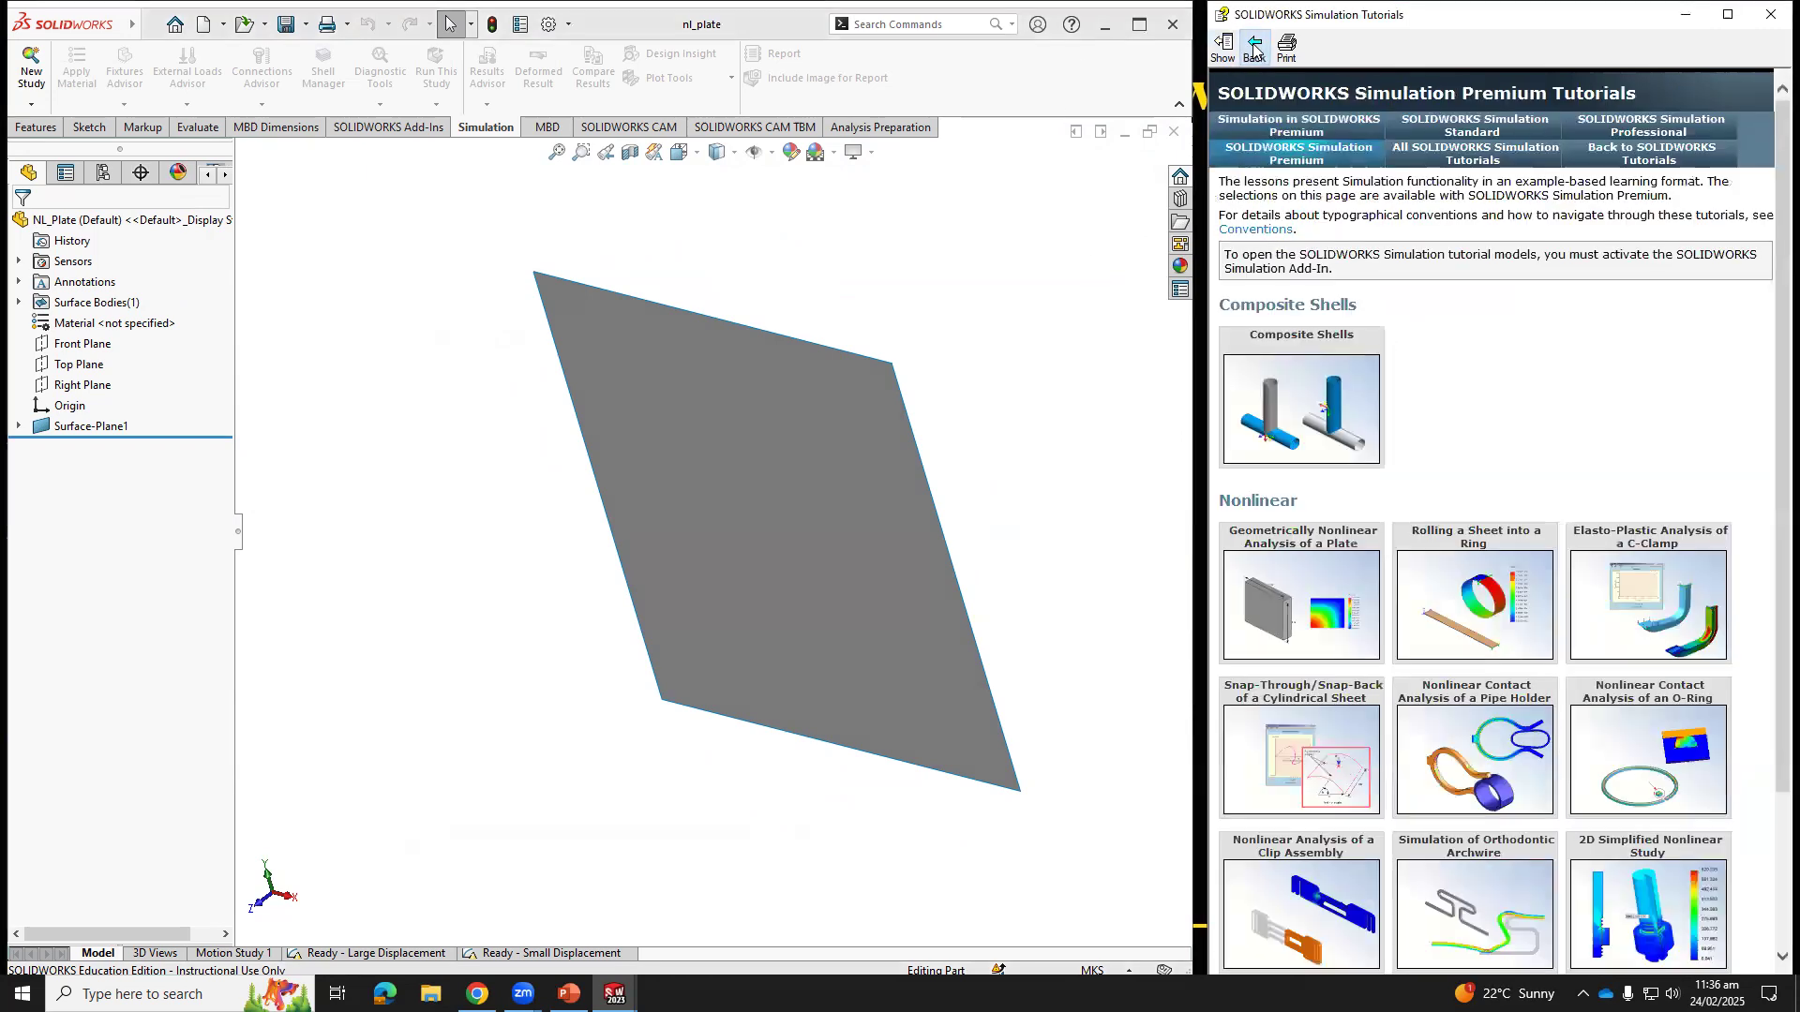
Reopen the SOLIDWORKS Simulation tutorials and display the Simulation Premium lessons to locate the Geometrically Nonlinear Analysis of a Plate.
left_click(1072, 24)
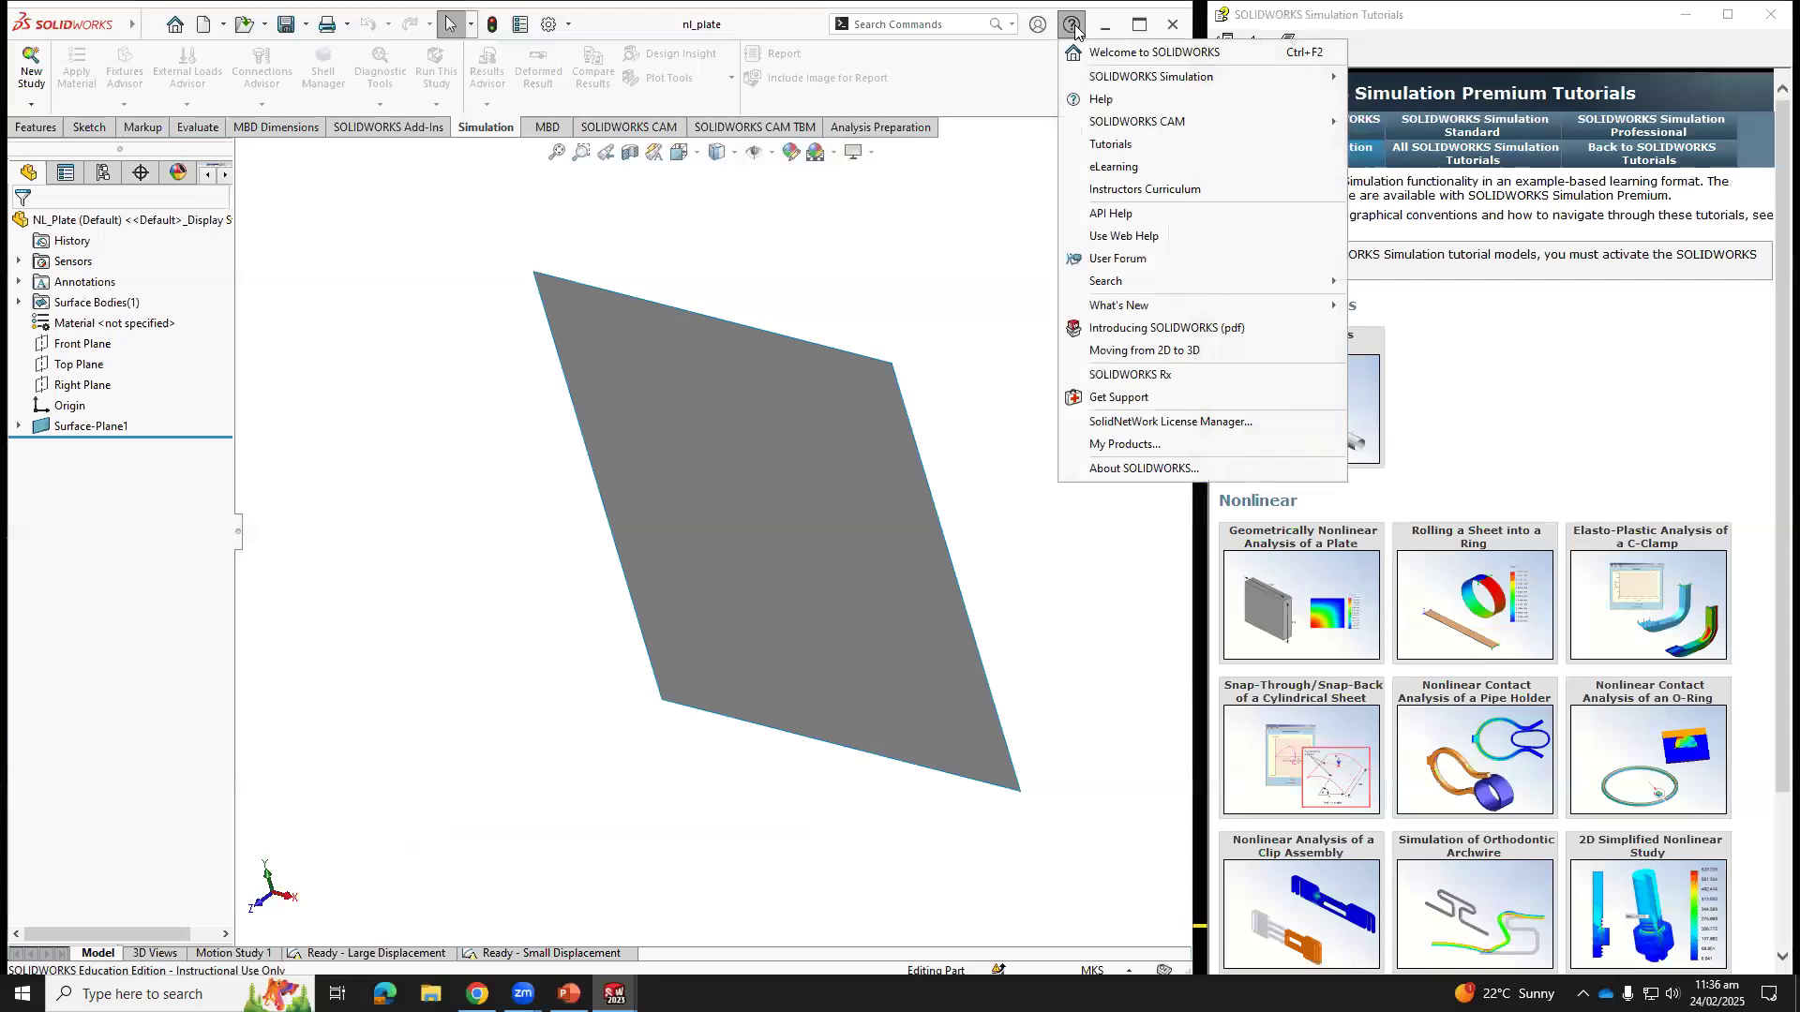
mouse_move(1179, 77)
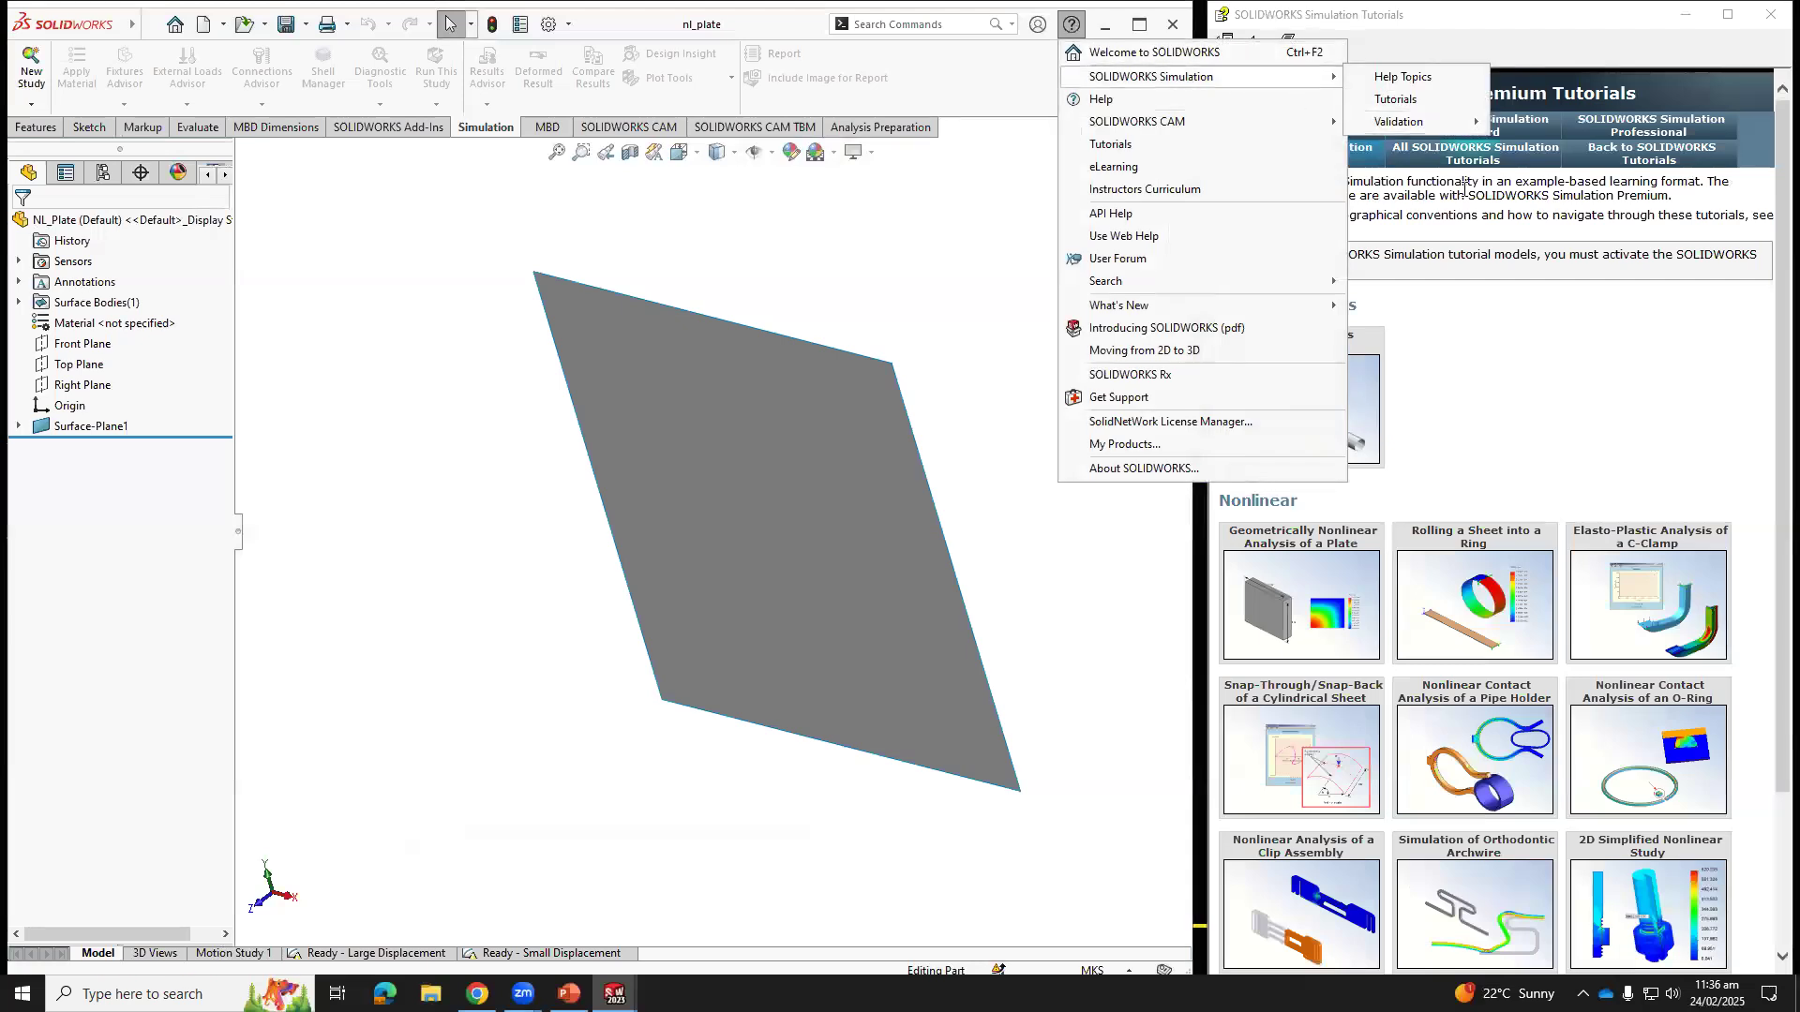
left_click(1418, 101)
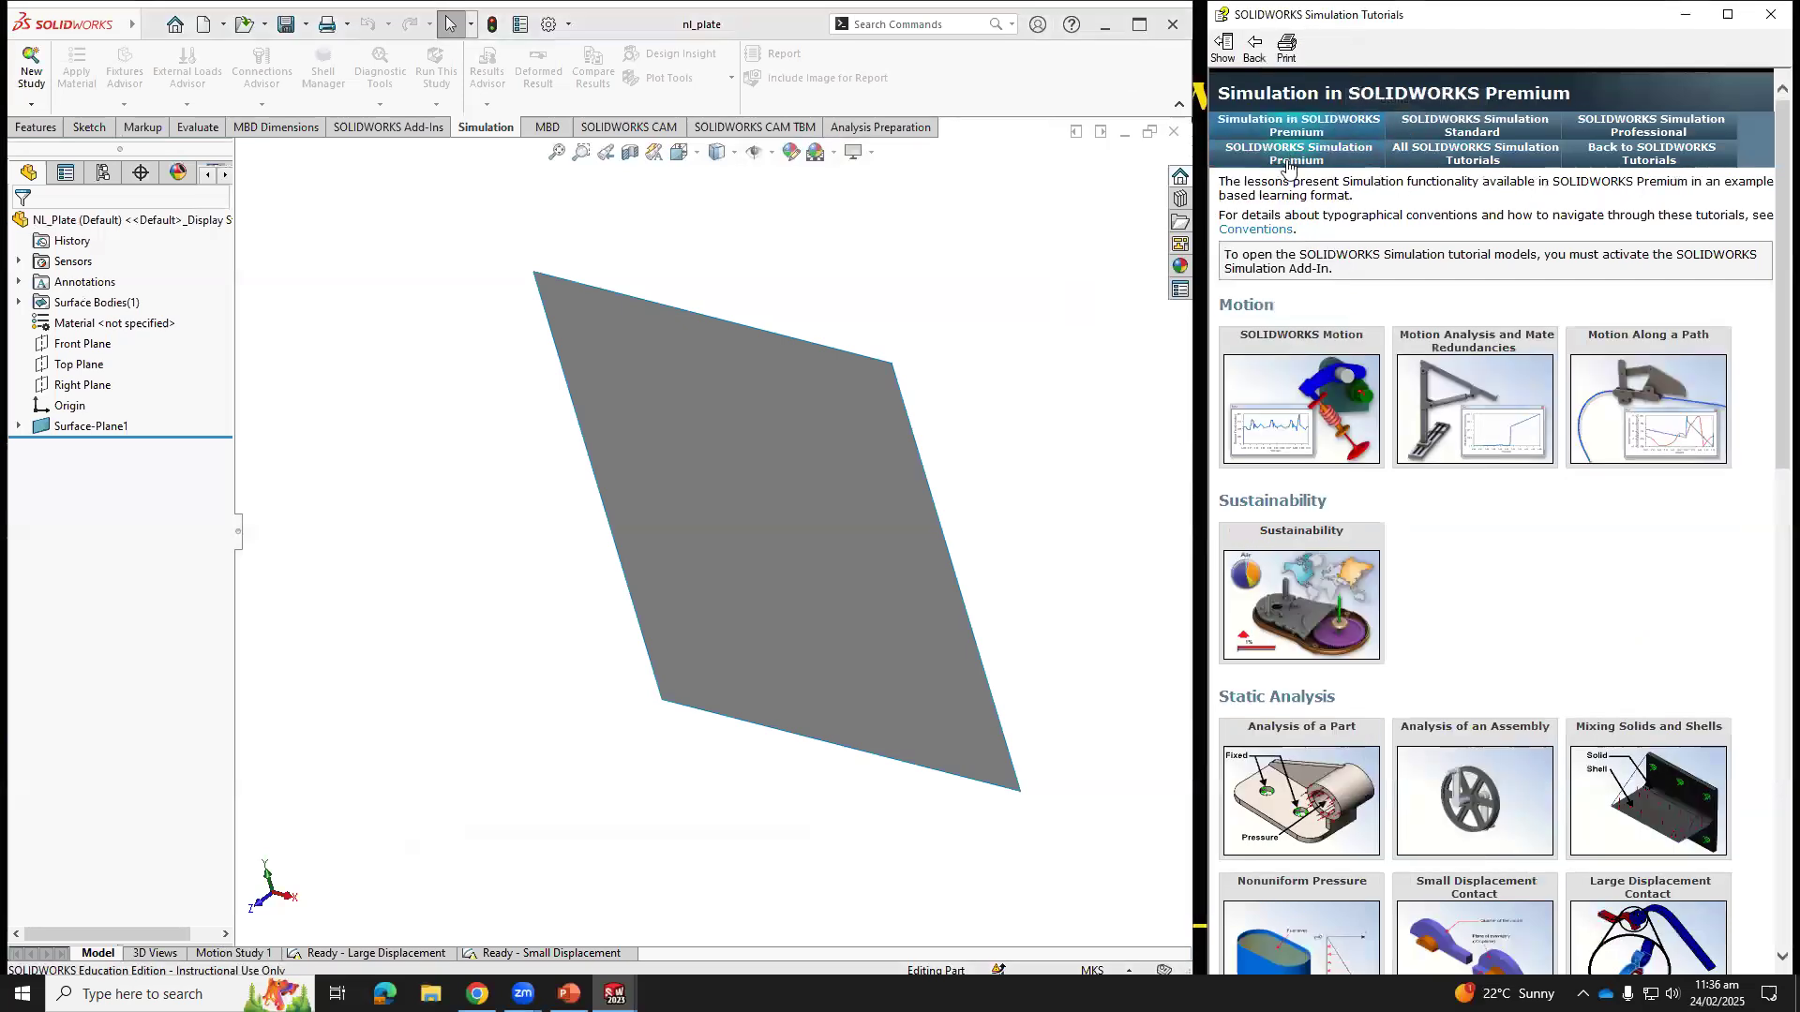
left_click(1275, 155)
mouse_move(1317, 573)
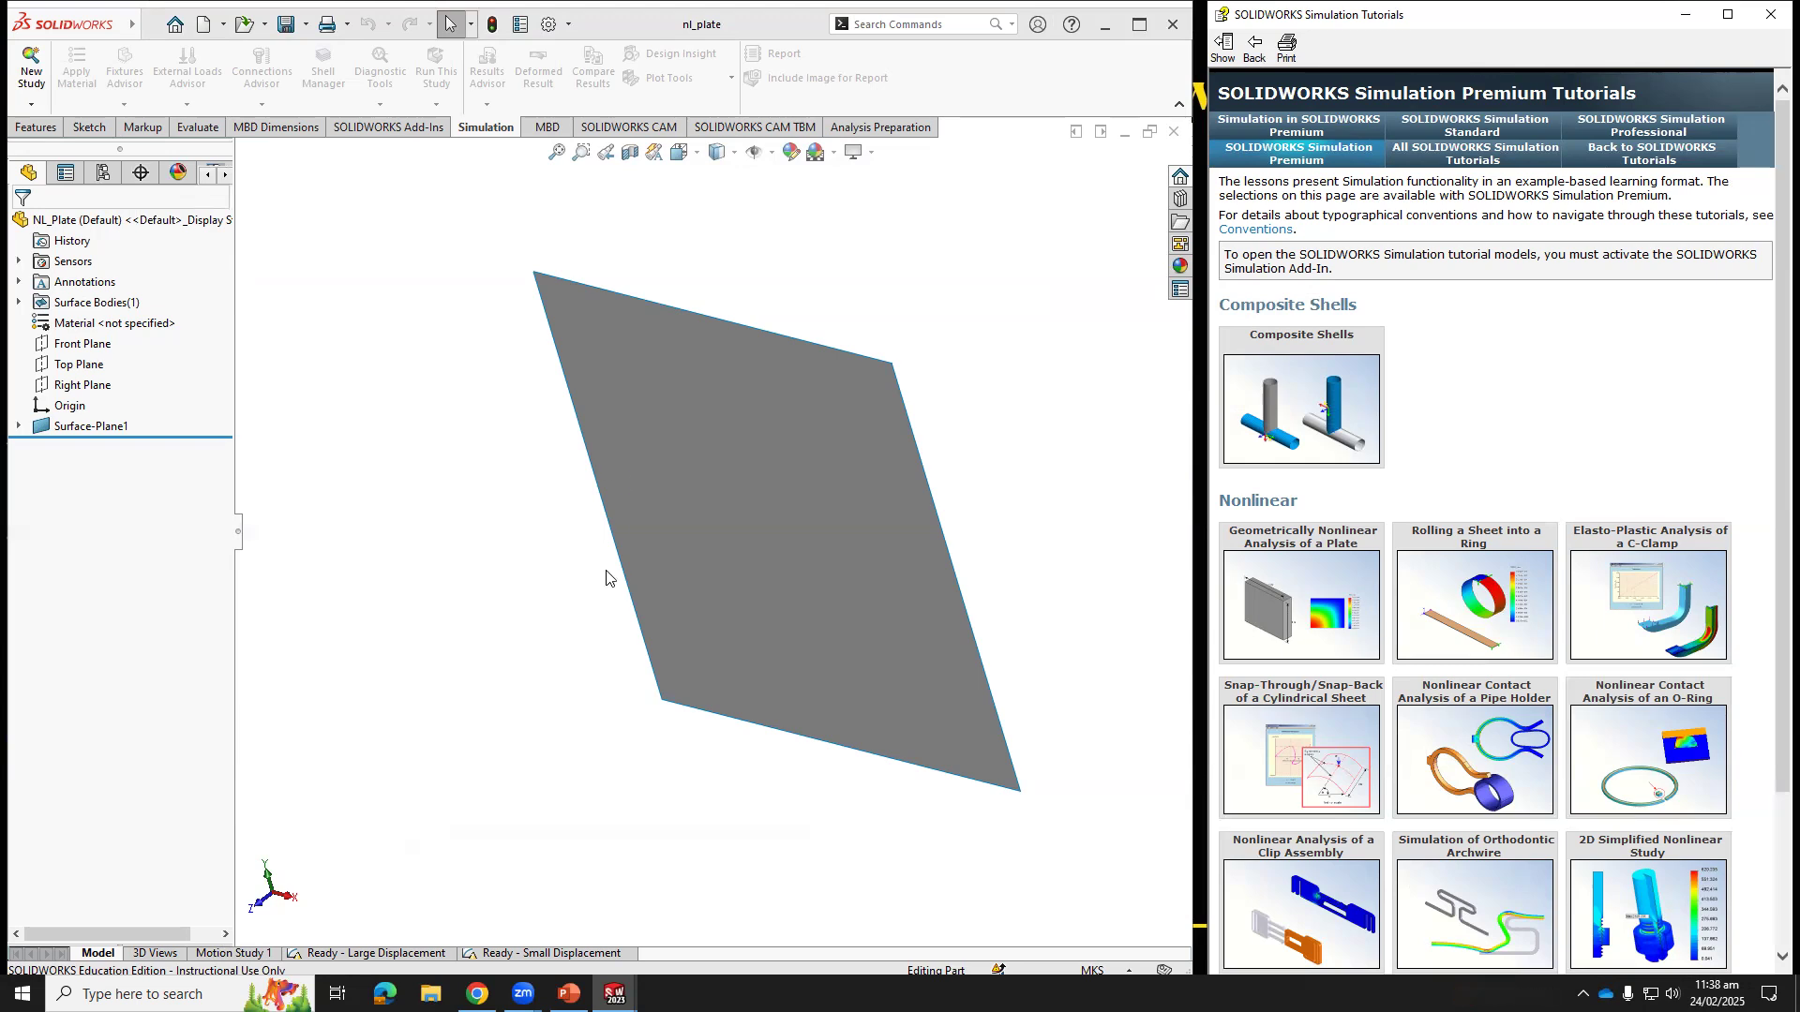
left_click(600, 902)
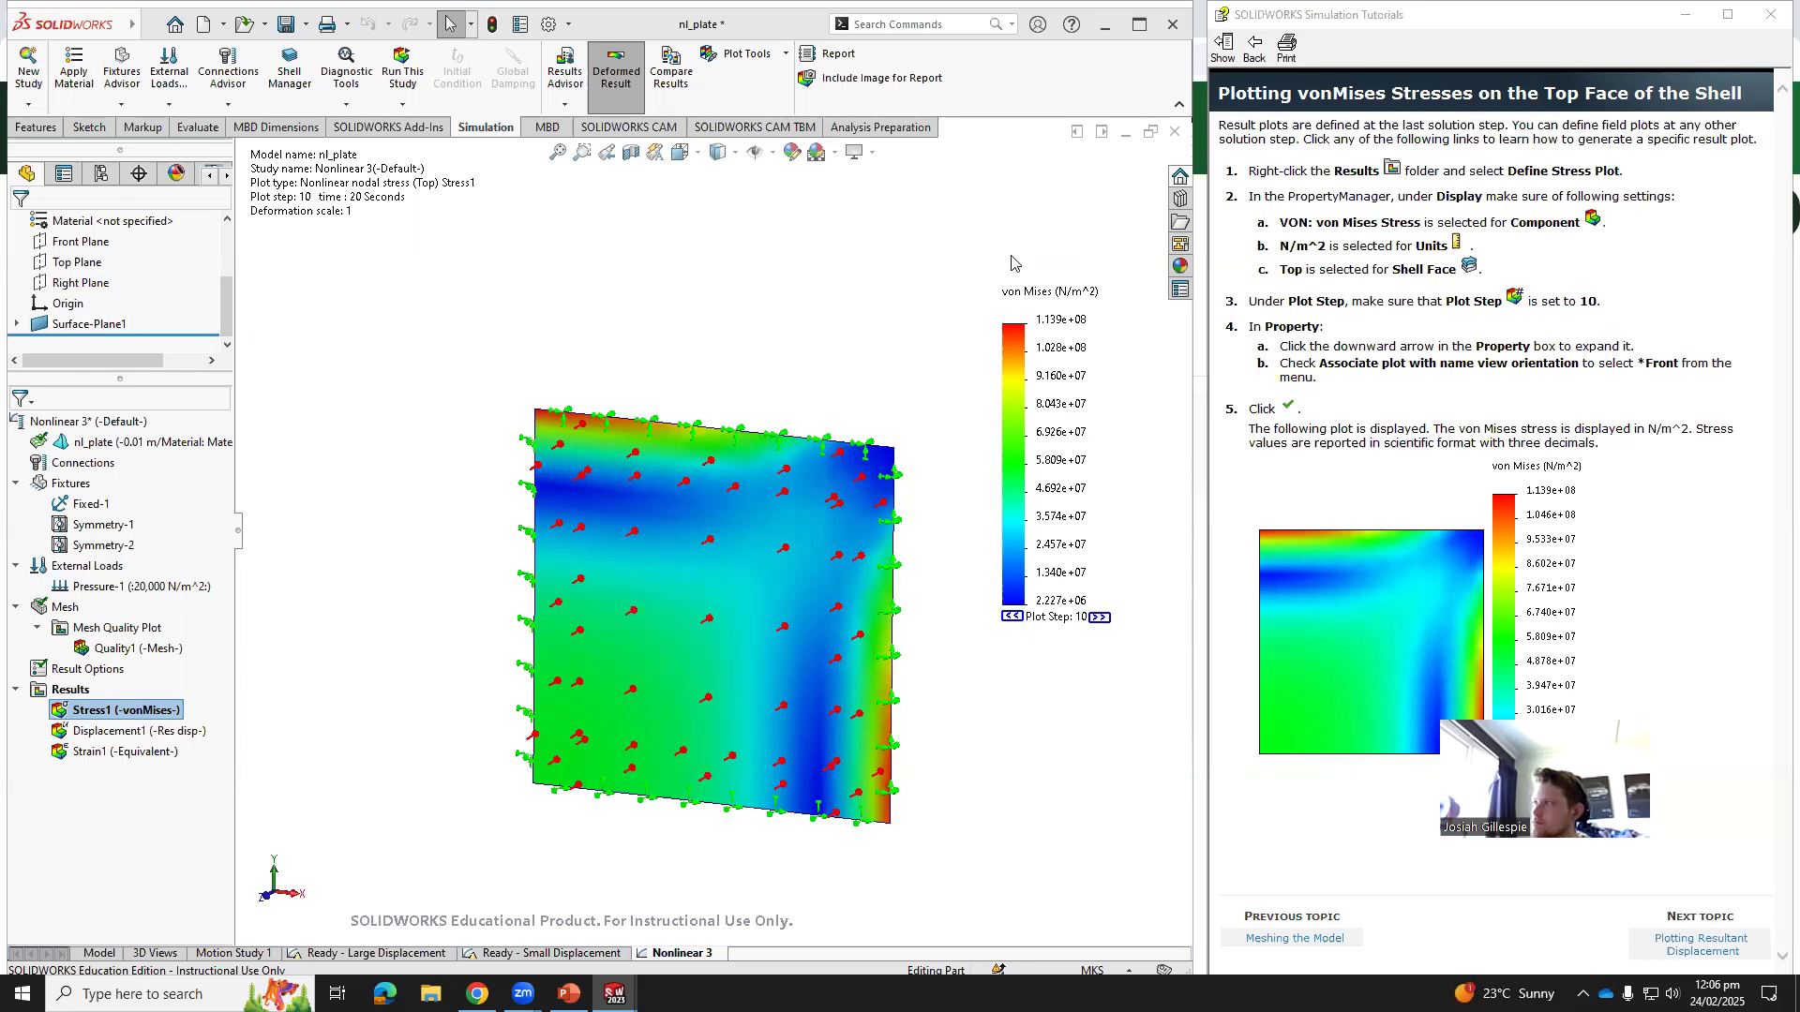
Reopen the Simulation tutorials, view the Elasto-Plastic Analysis of a C-Clamp lesson among the Premium lessons, and return to the lesson list.
left_click(1070, 25)
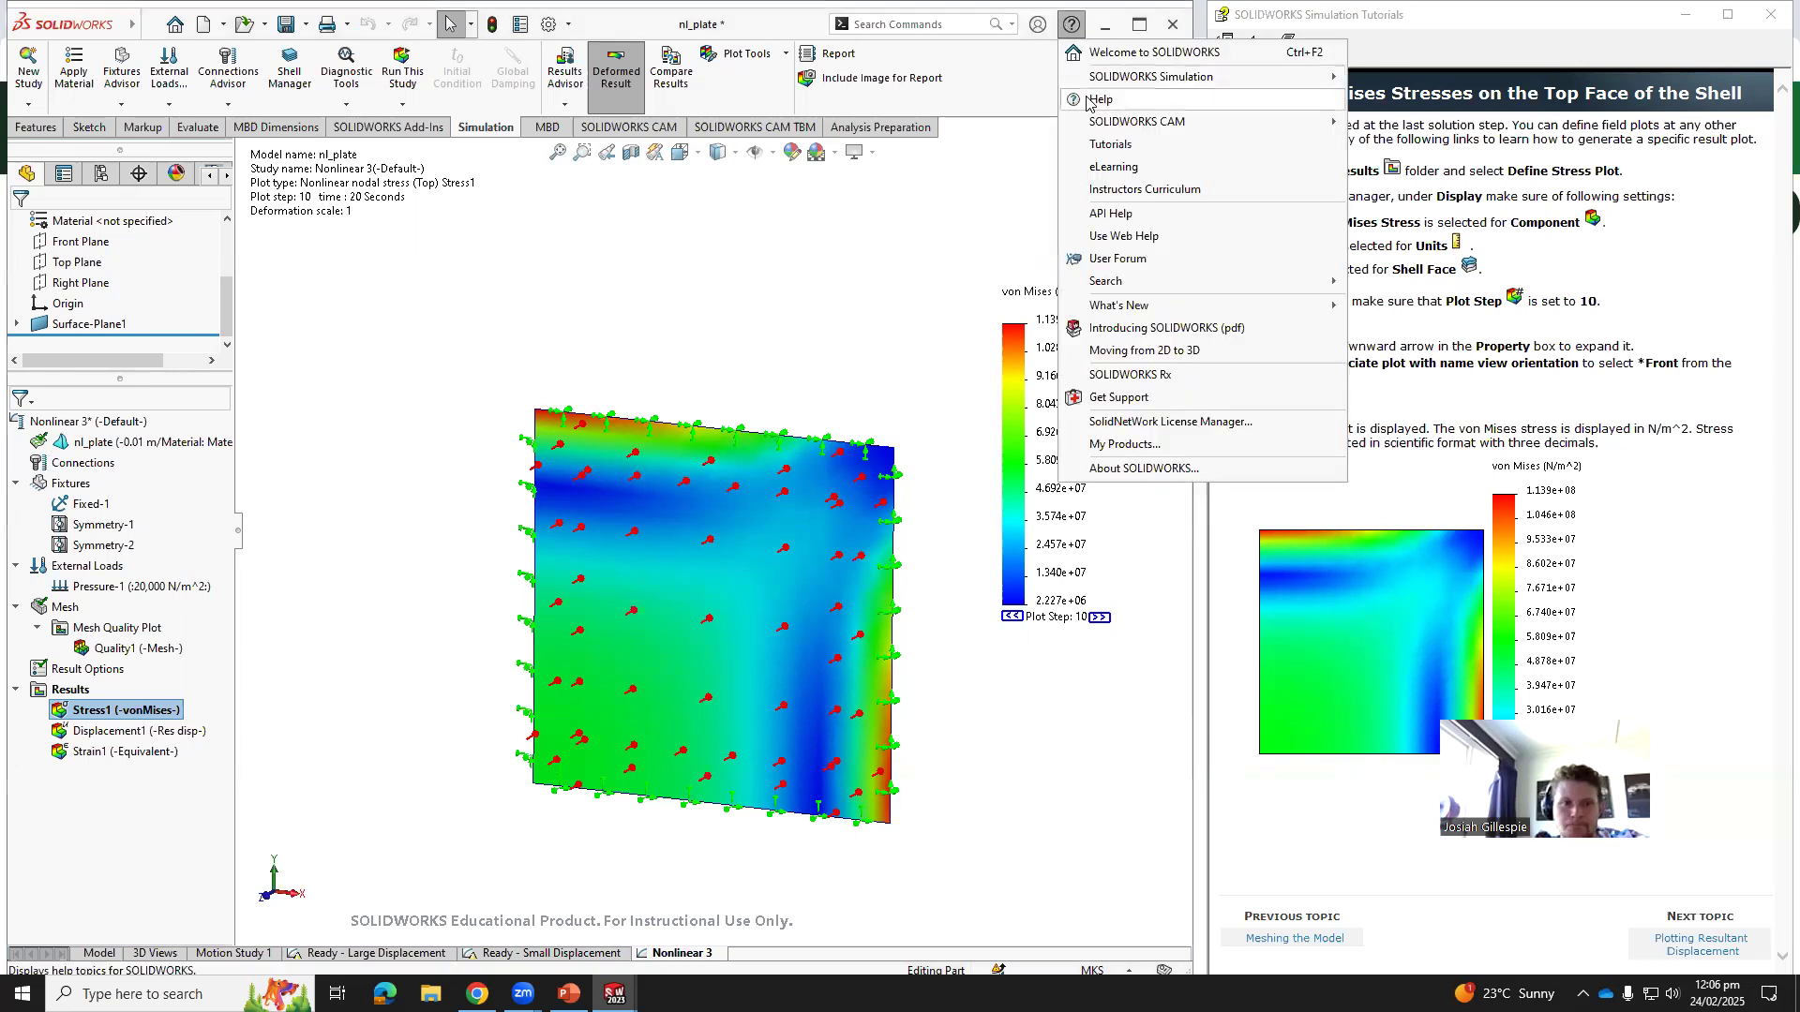
mouse_move(1134, 80)
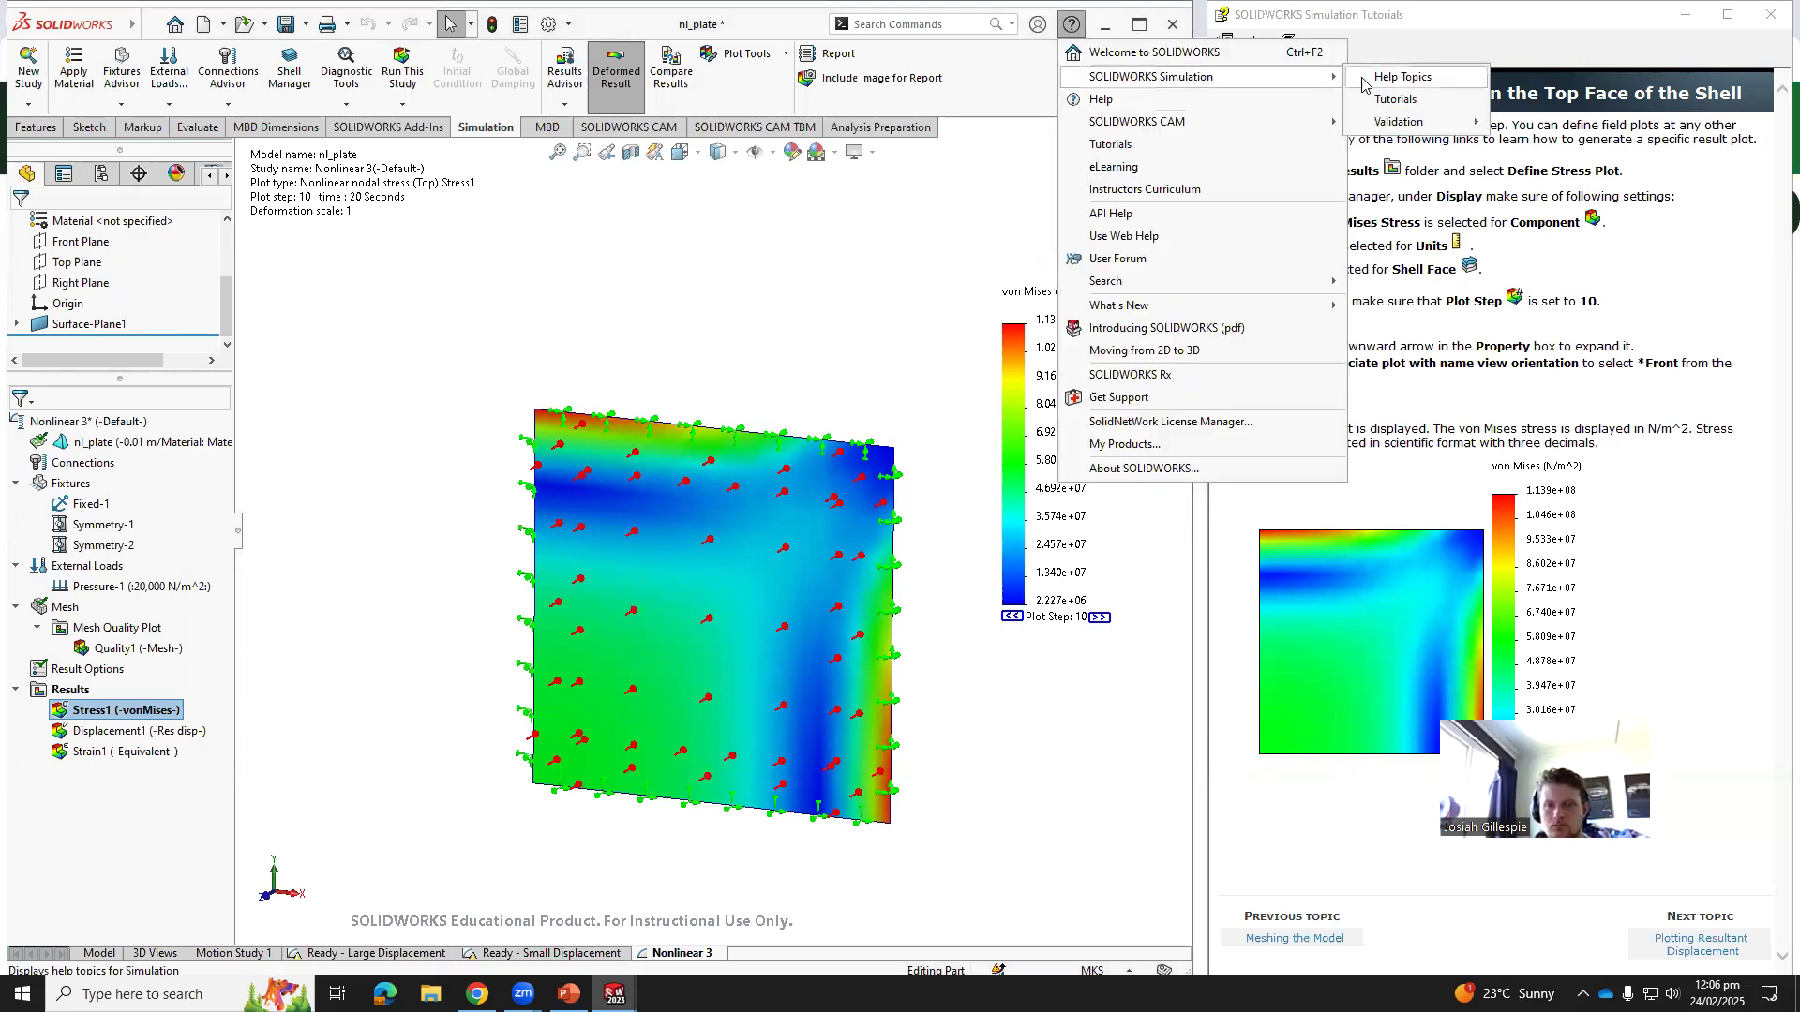
left_click(1390, 99)
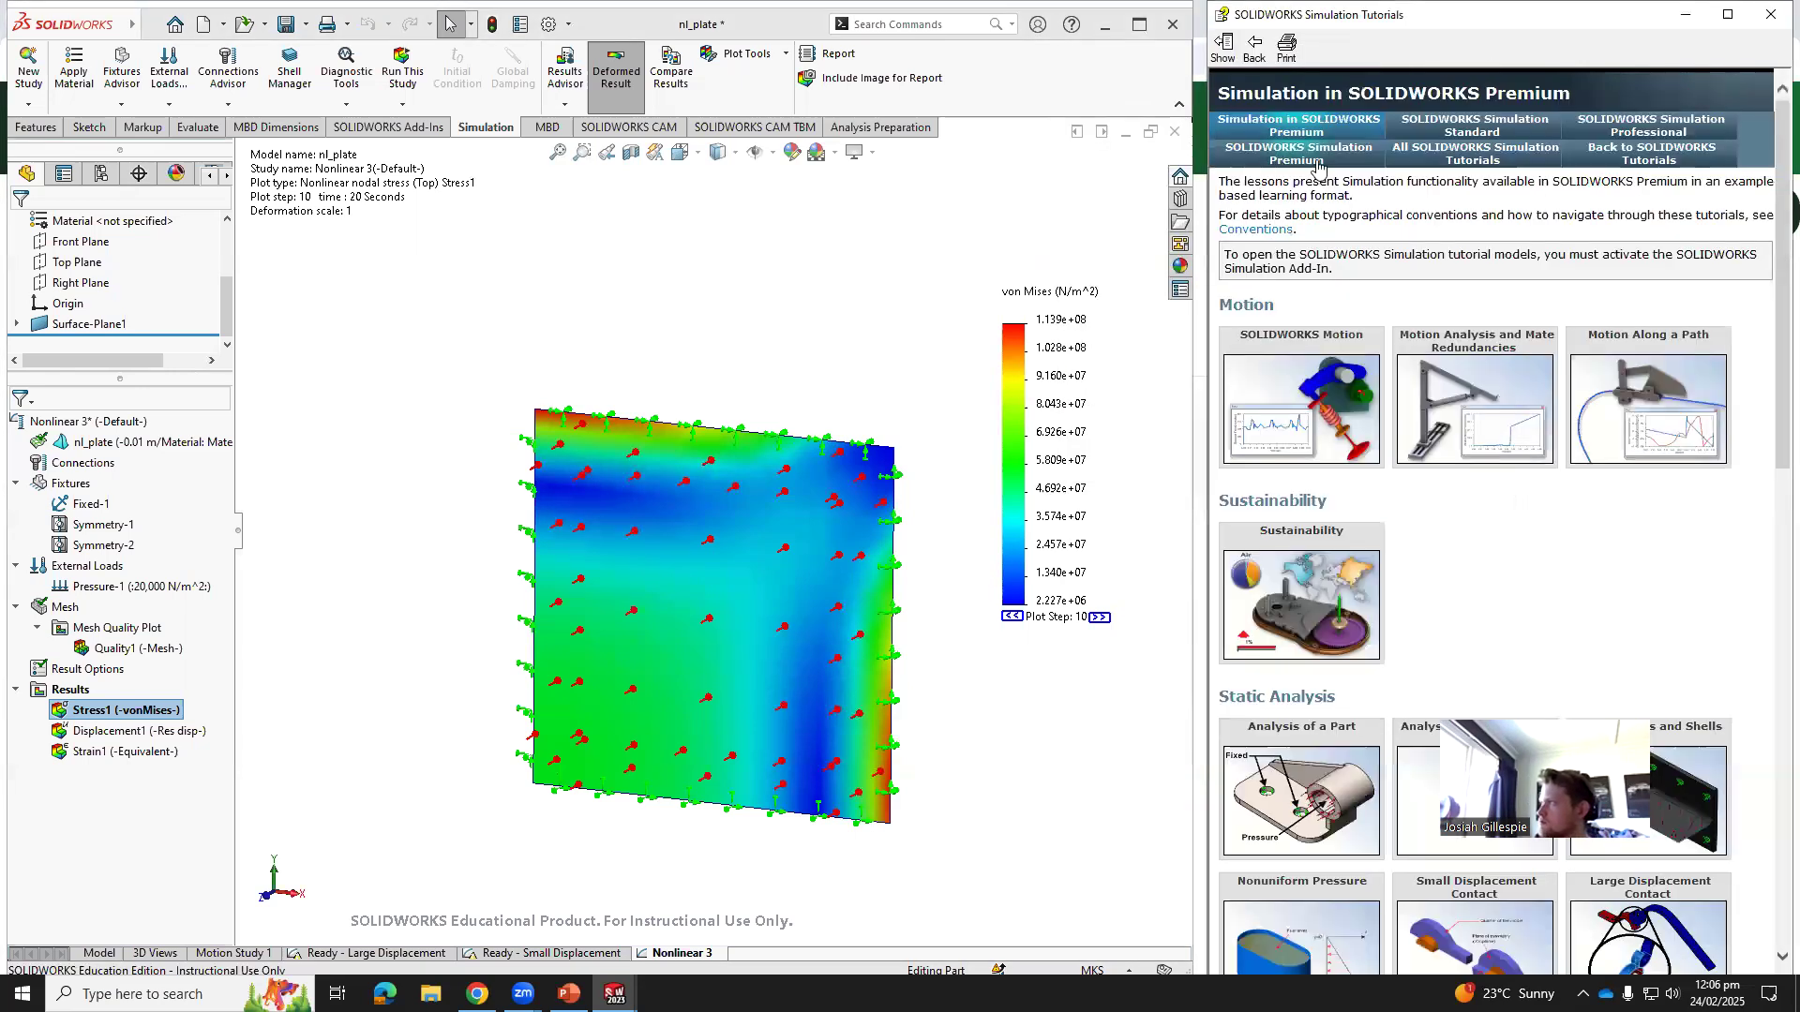
mouse_move(1636, 610)
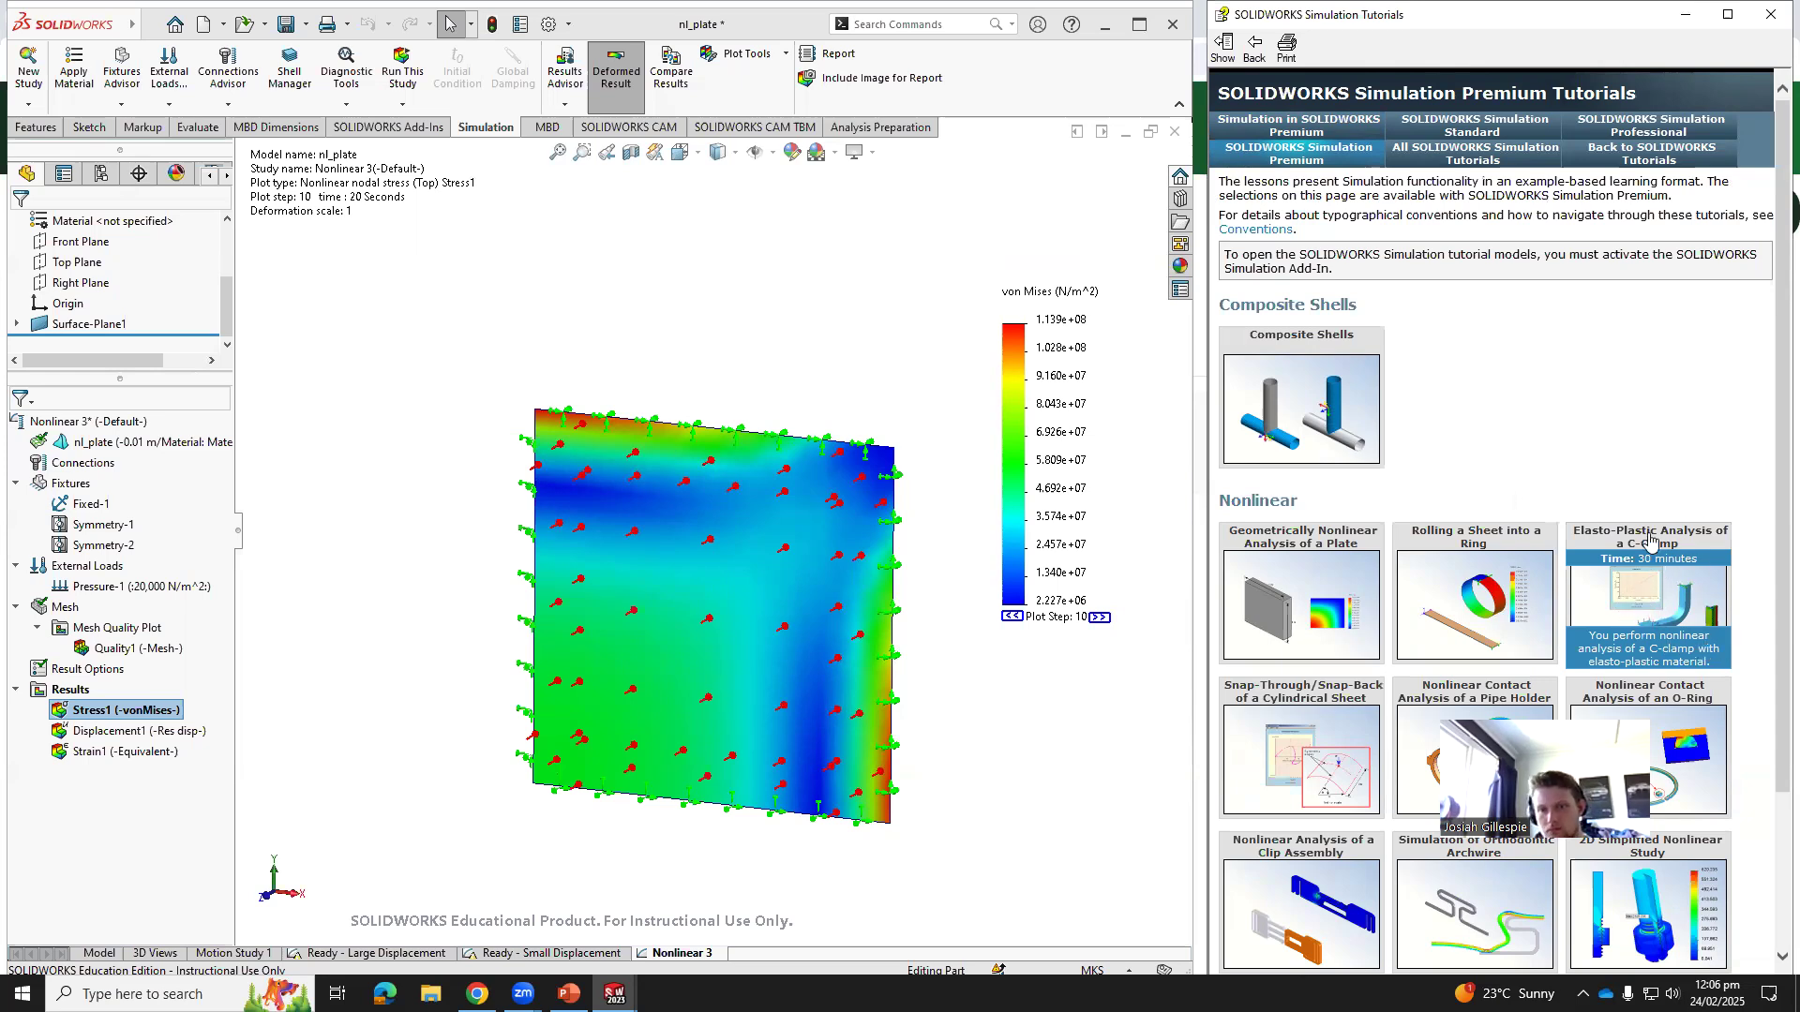
left_click(1655, 609)
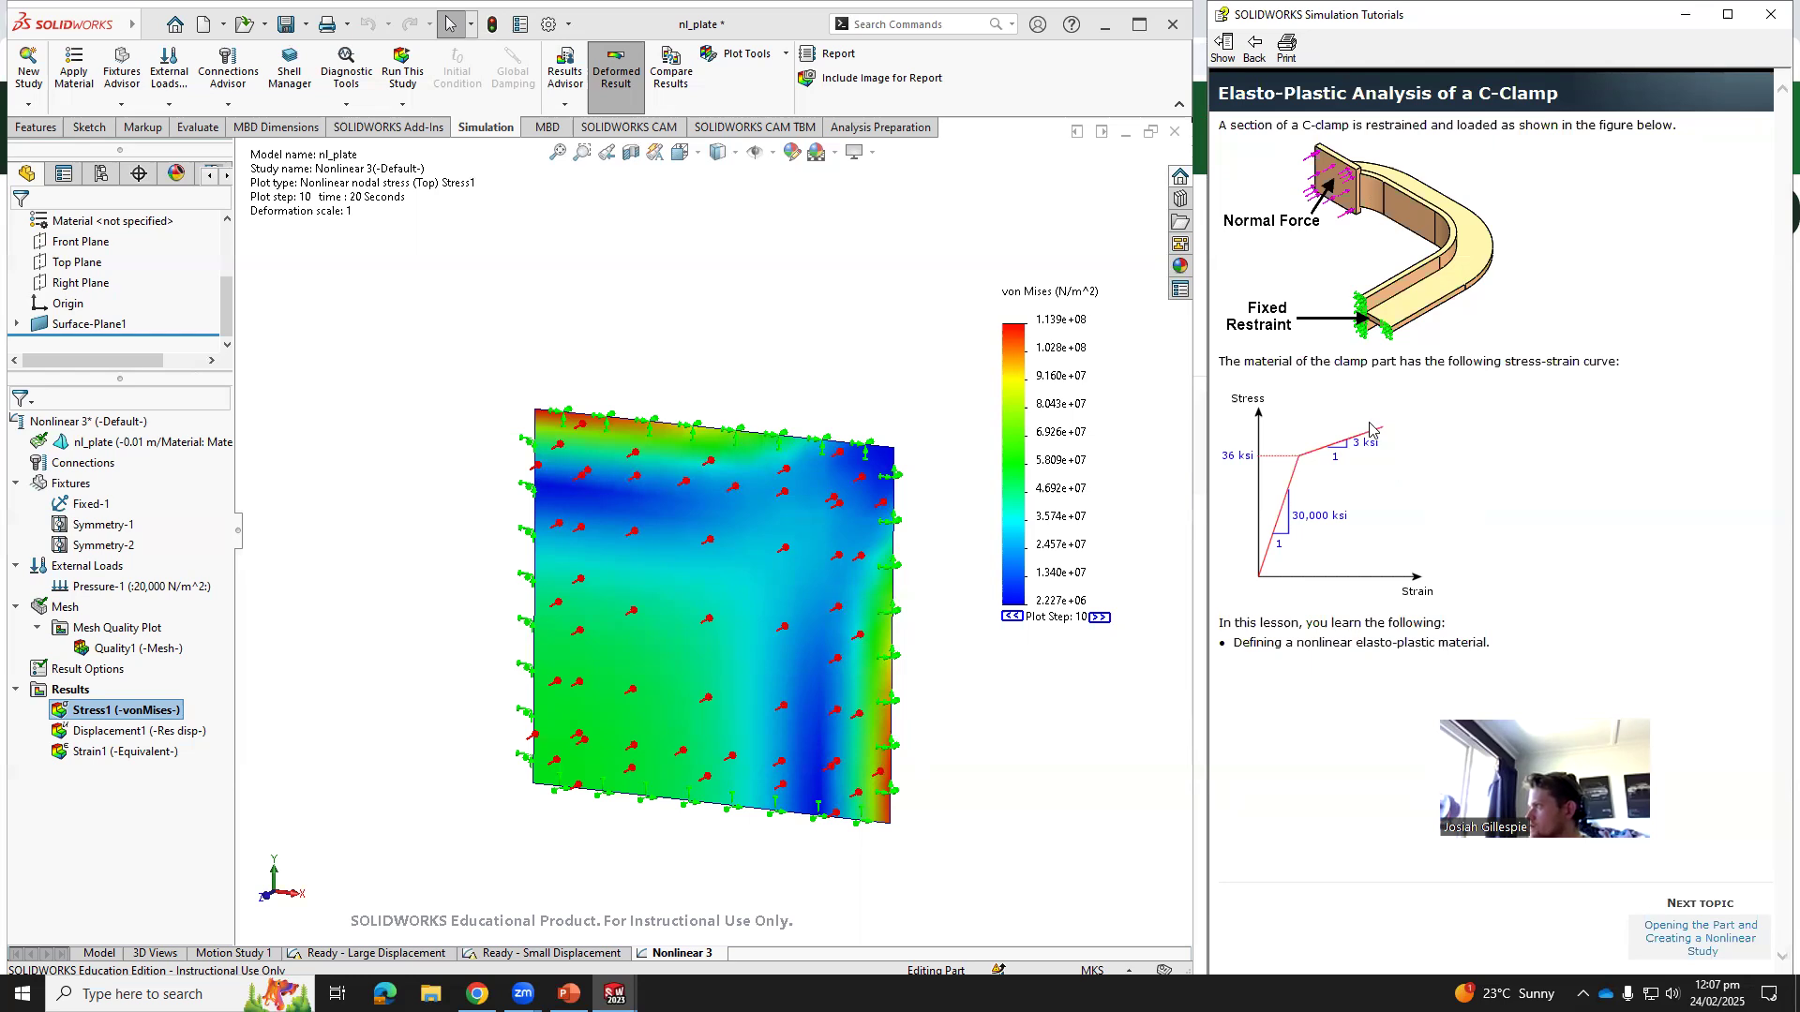
left_click(1254, 47)
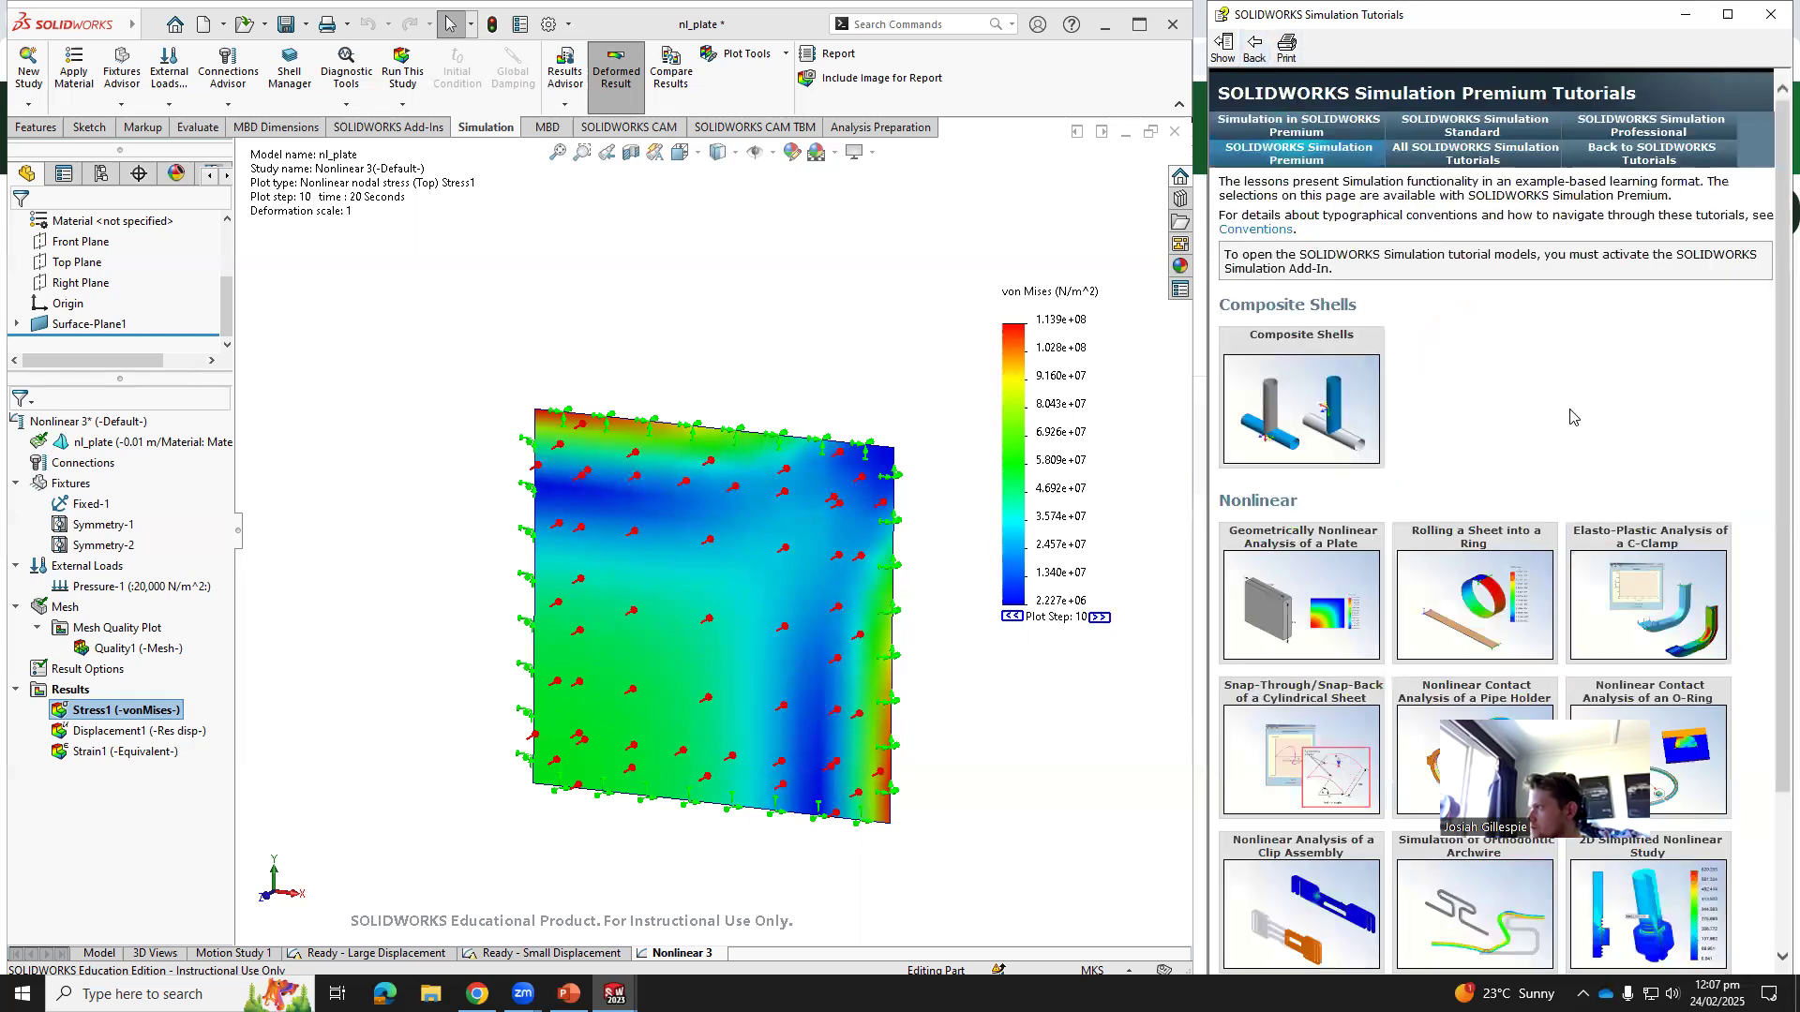
mouse_move(1636, 587)
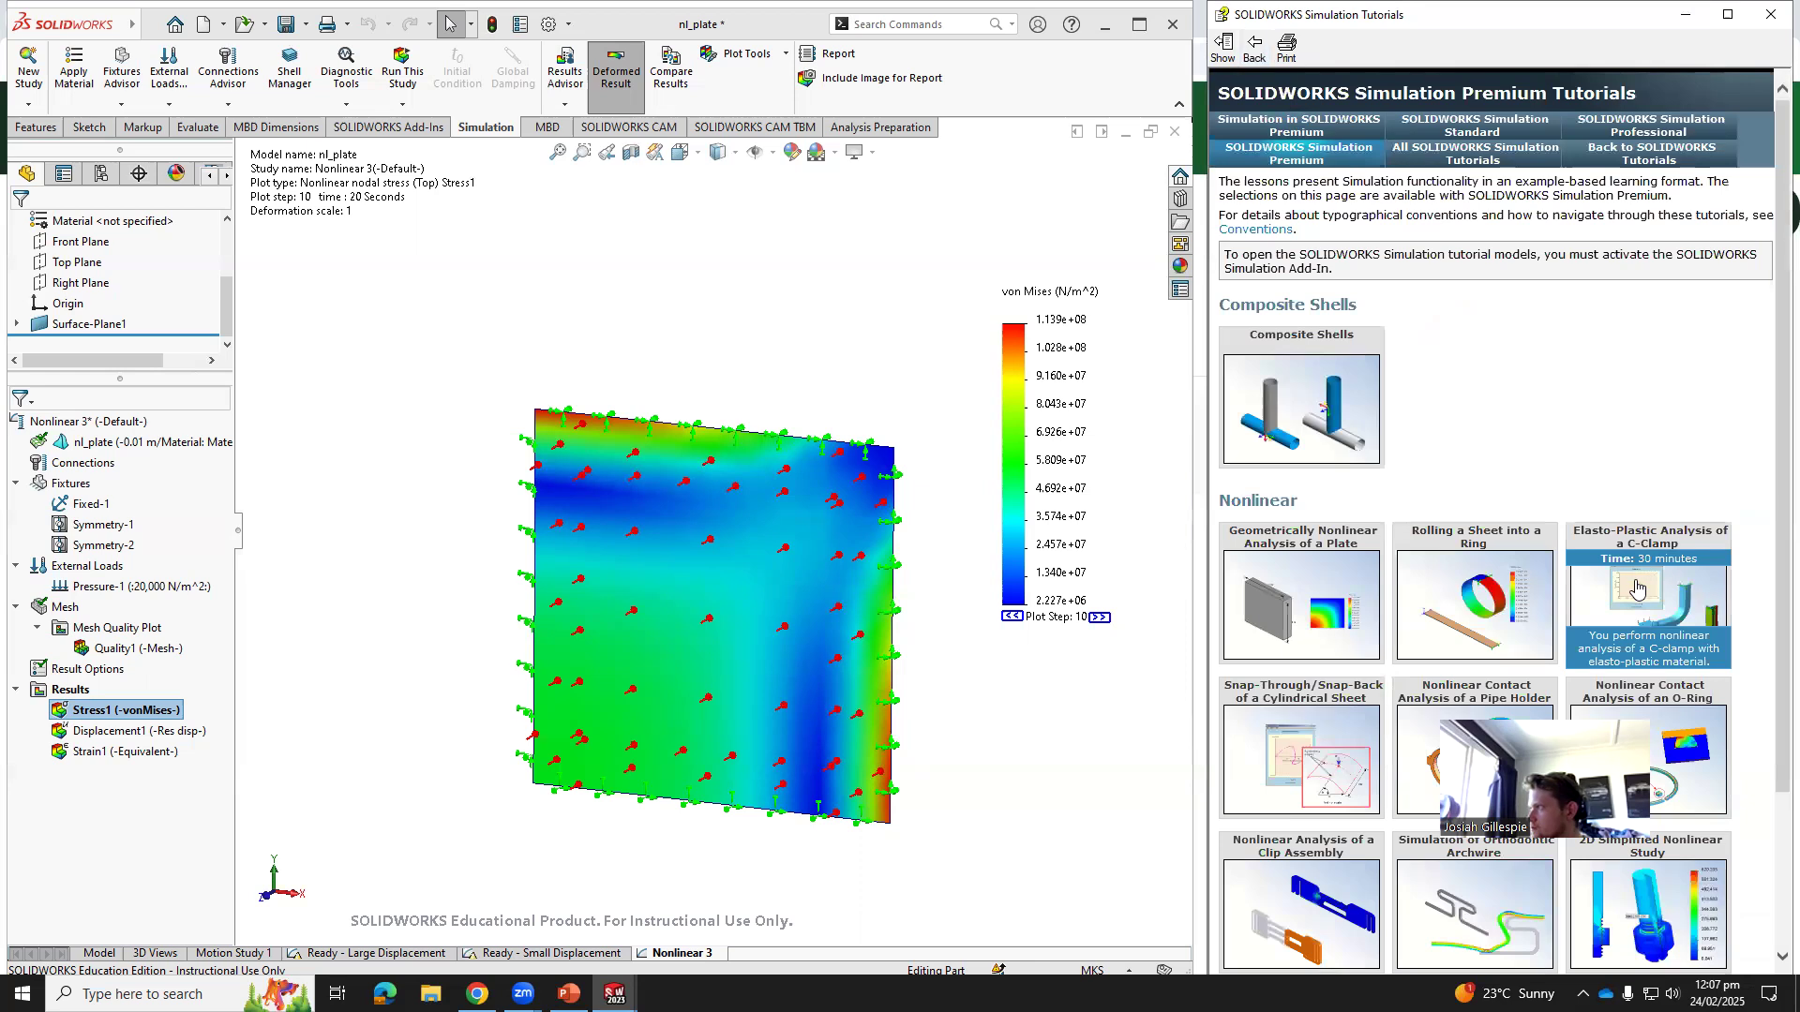